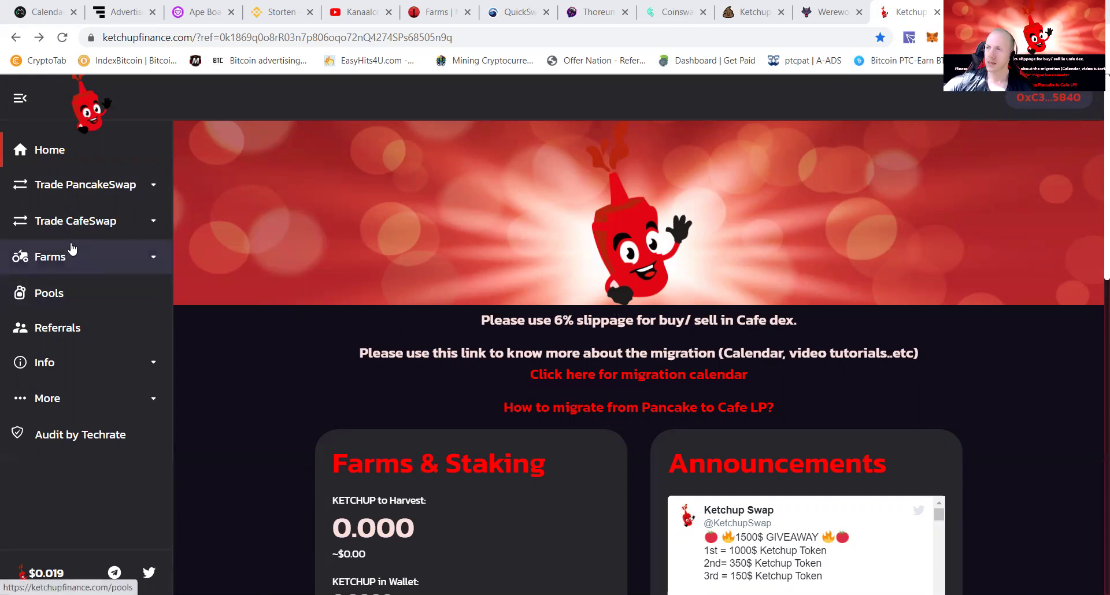
Step: Open CafeSwap's BNB–KETCHUP Add Liquidity page from the sidebar in a new tab
{"action": "left_click", "coordinate": [81, 223]}
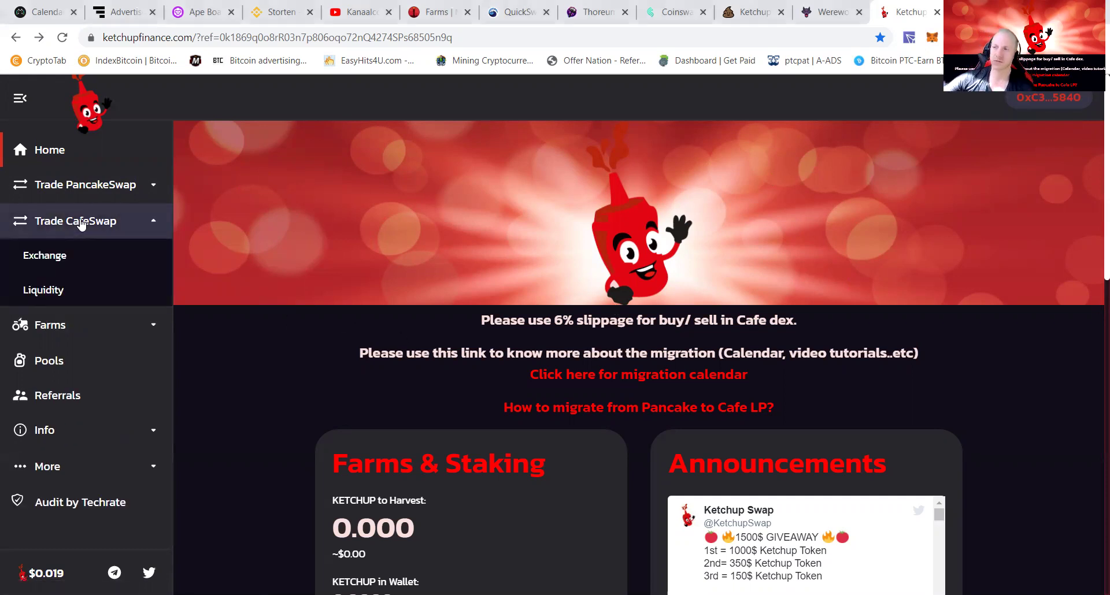
{"action": "right_click", "coordinate": [55, 288]}
{"action": "left_click", "coordinate": [108, 299]}
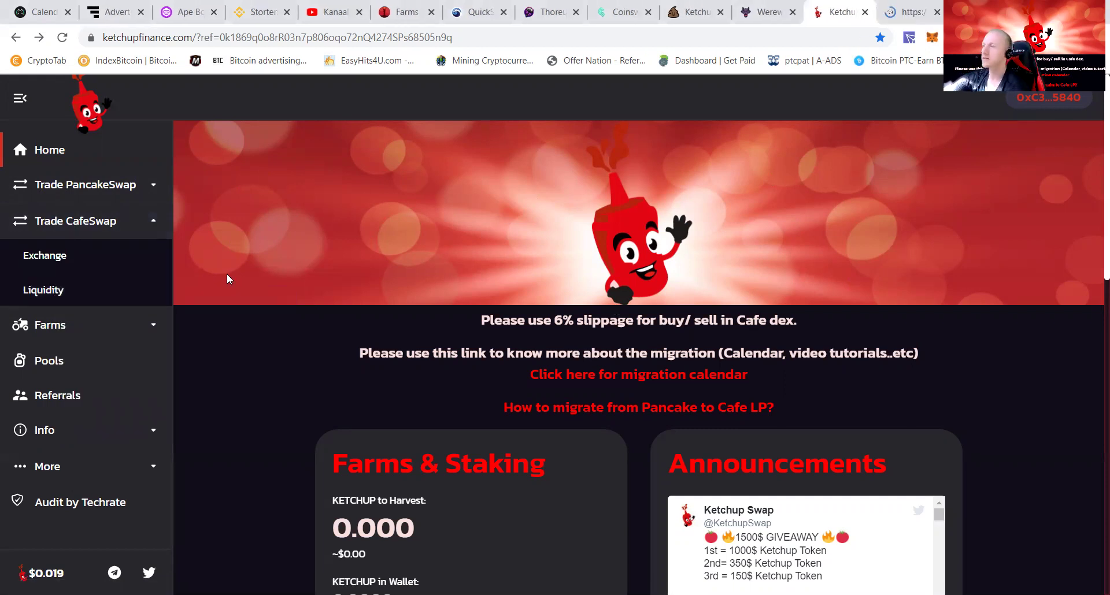
{"action": "left_click", "coordinate": [898, 19]}
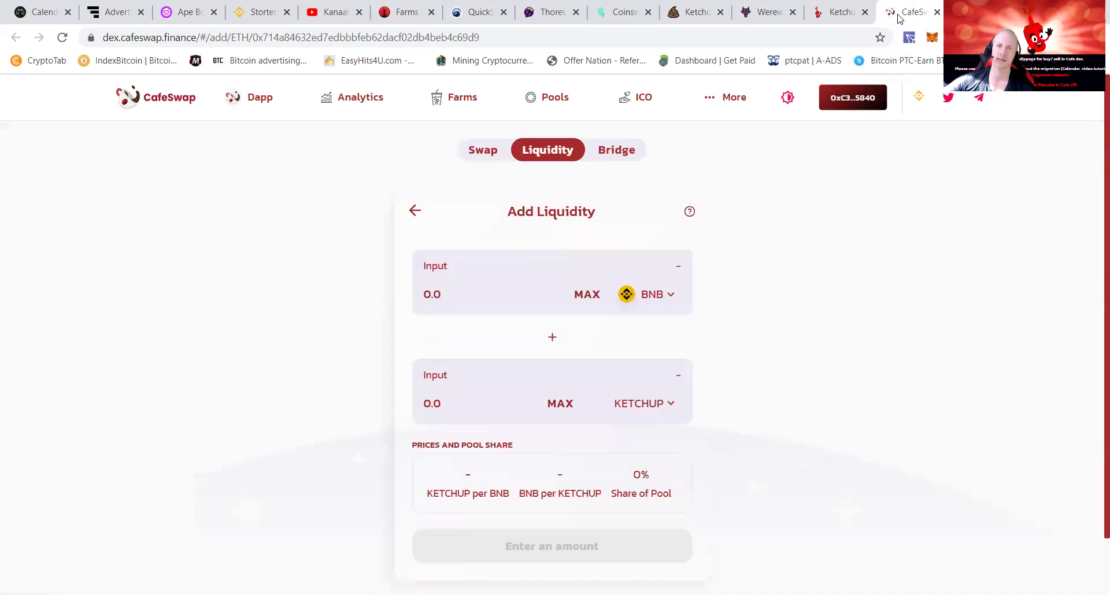
Step: Pair BNB with BUSD and fill the maximum 1241.04 BUSD against 3.46502 BNB
{"action": "left_click", "coordinate": [635, 408]}
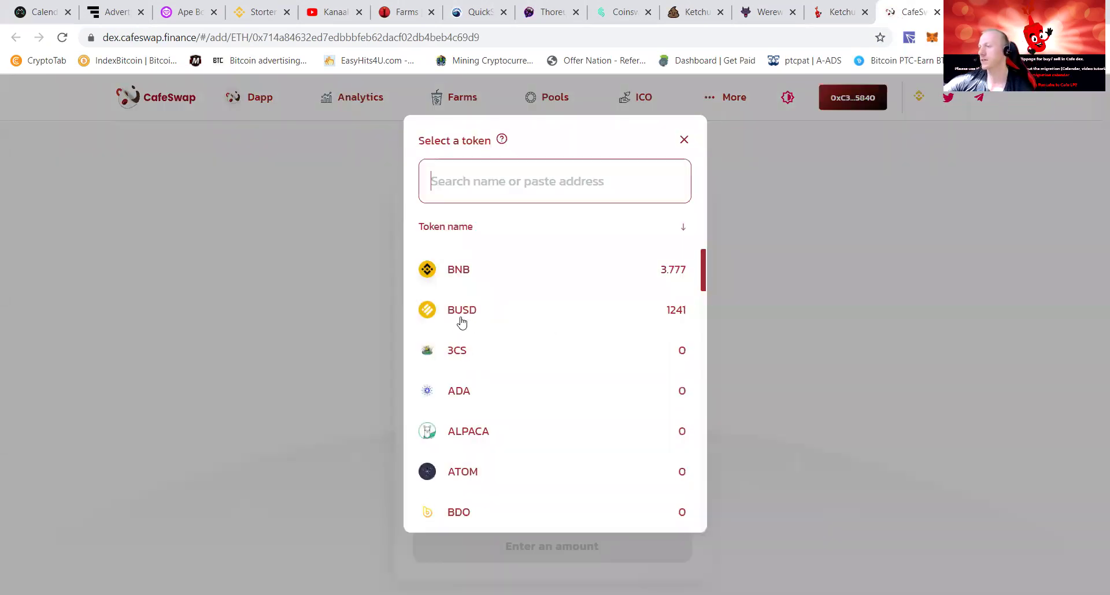
{"action": "left_click", "coordinate": [460, 312]}
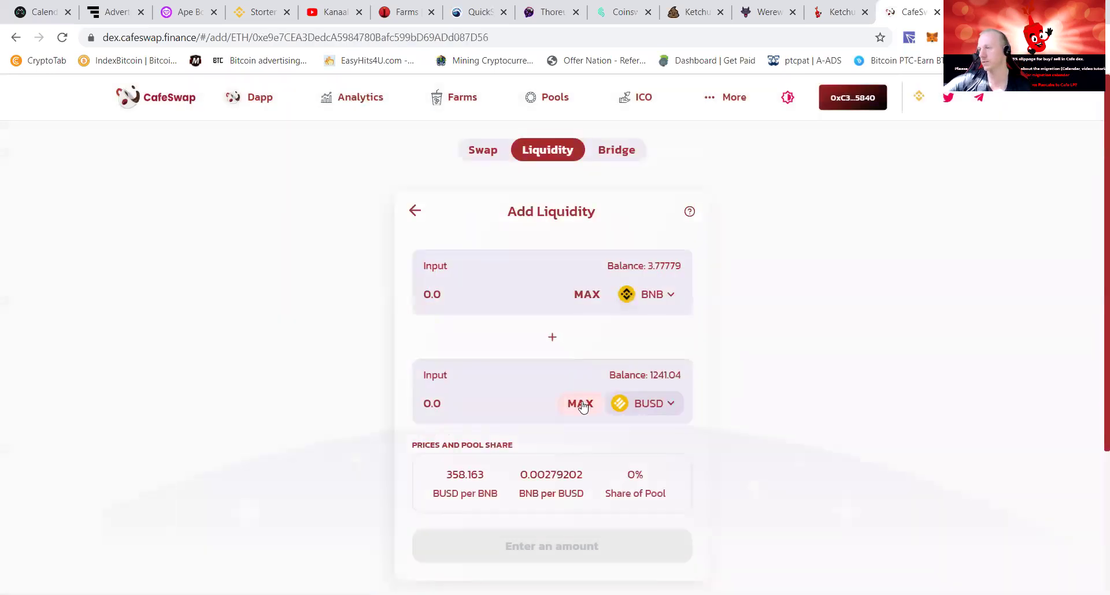
{"action": "left_click", "coordinate": [584, 403]}
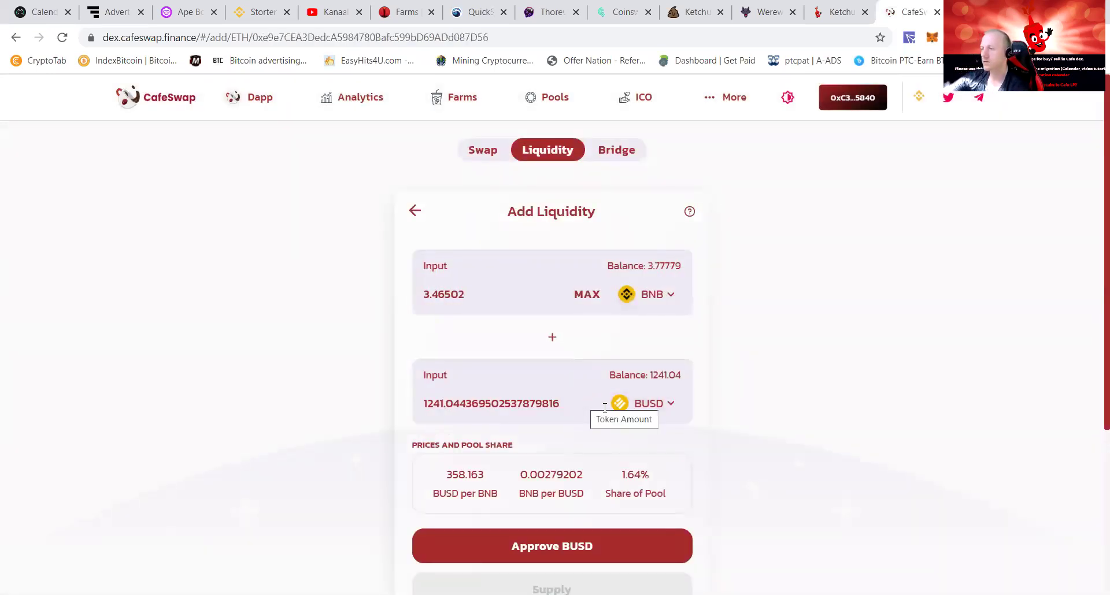
{"action": "scroll", "coordinate": [605, 408], "scroll_direction": "down", "scroll_amount": 3}
Step: Approve CafeSwap to spend the BUSD
{"action": "left_click", "coordinate": [551, 404]}
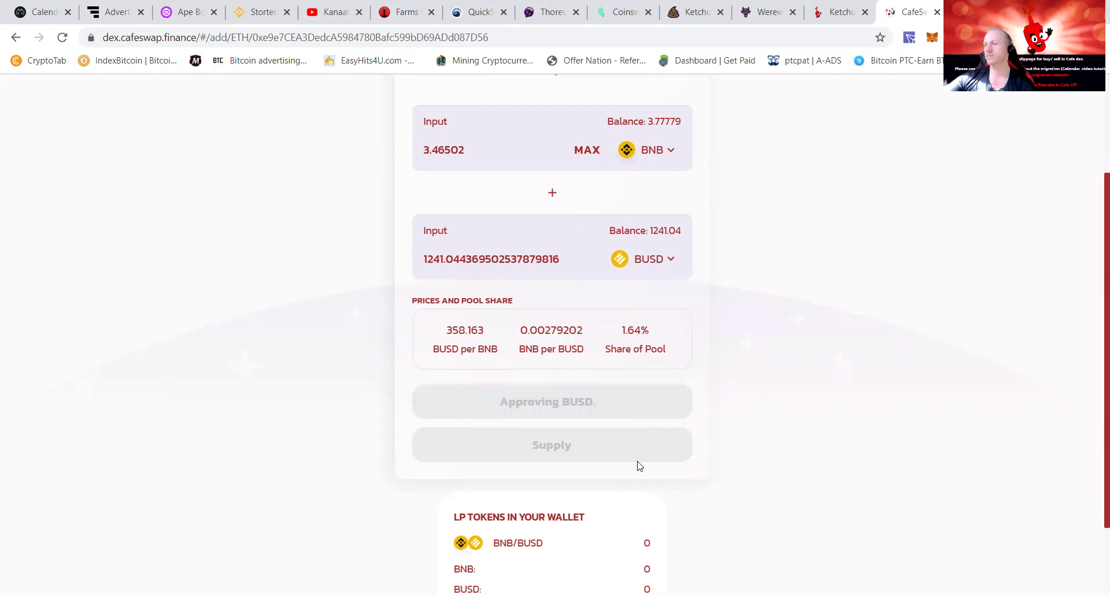
{"action": "scroll", "coordinate": [520, 407], "scroll_direction": "up", "scroll_amount": 3}
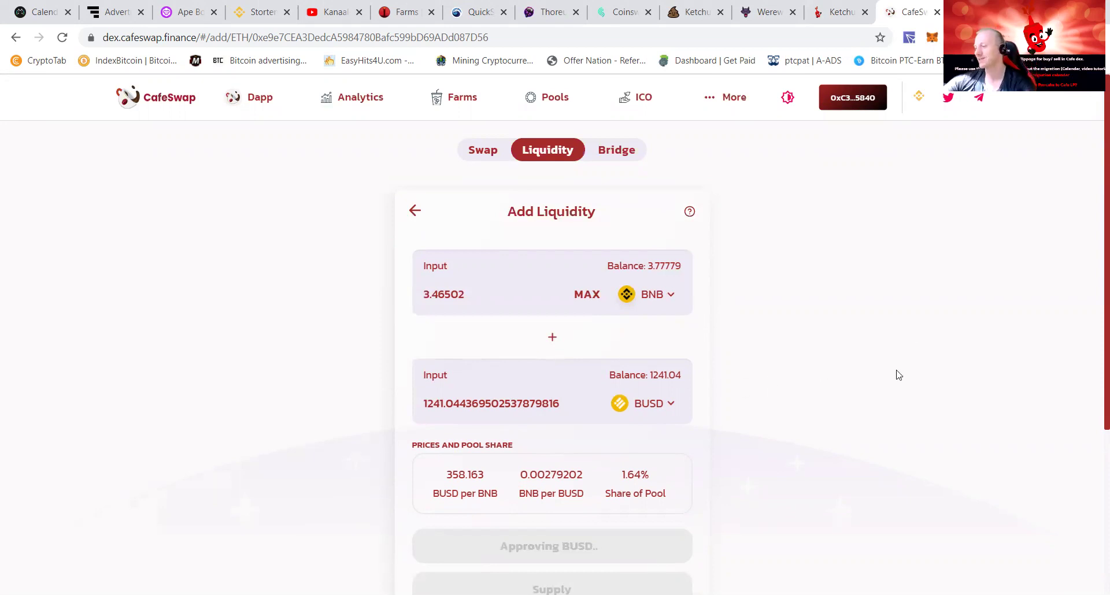
{"action": "scroll", "coordinate": [541, 484], "scroll_direction": "down", "scroll_amount": 2}
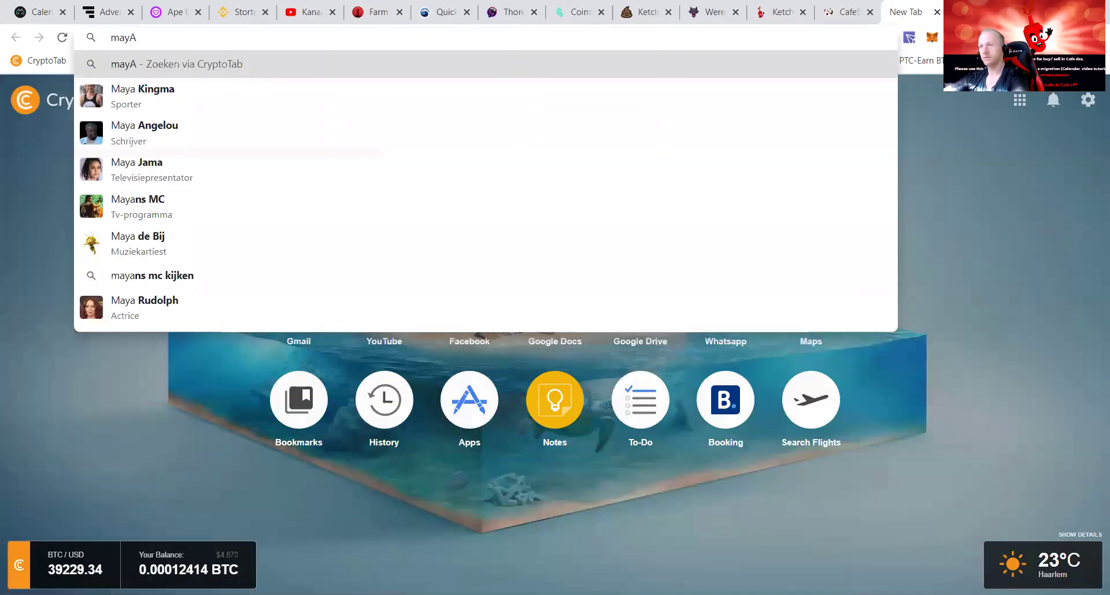
Step: On mayoswap.com, open the MAYO farm-start countdown from the MAYO Stats section
{"action": "key", "text": "BackSpace"}
{"action": "type", "text": "O"}
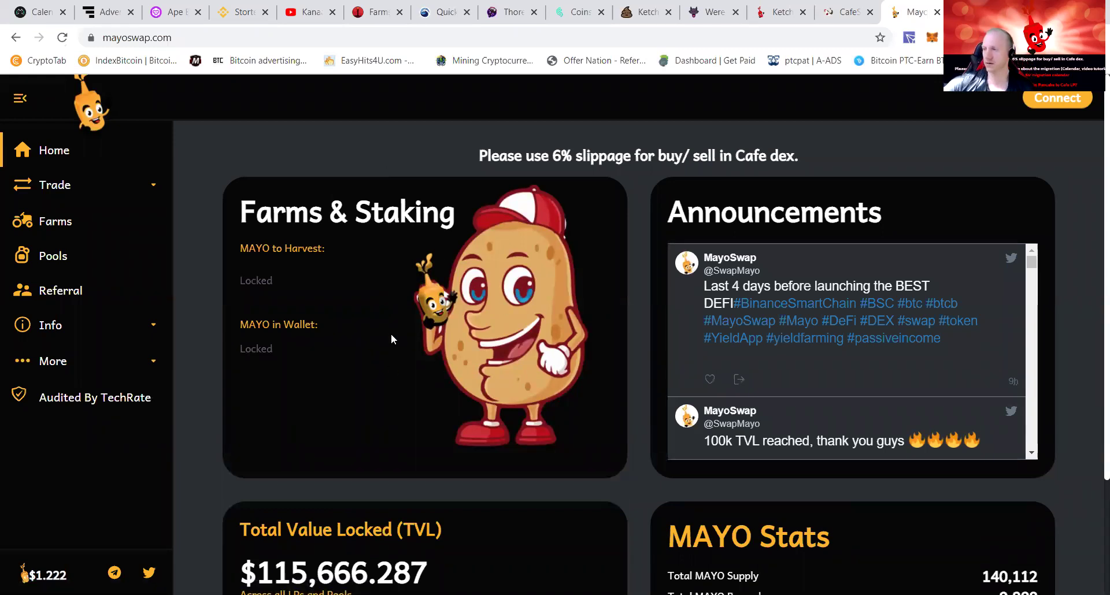
{"action": "scroll", "coordinate": [338, 474], "scroll_direction": "down", "scroll_amount": 3}
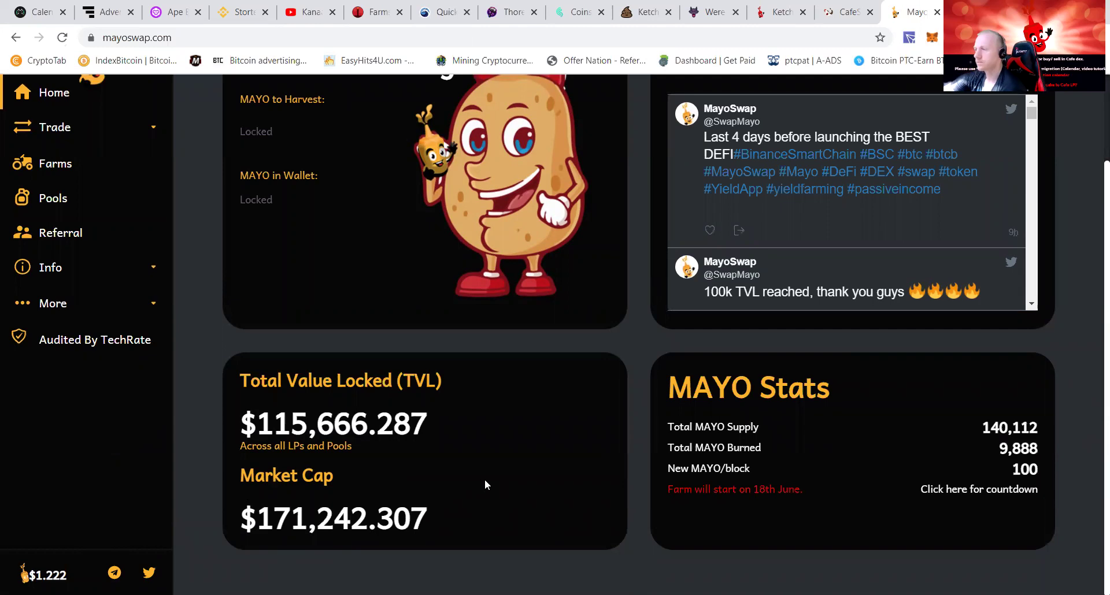
{"action": "left_click", "coordinate": [977, 490]}
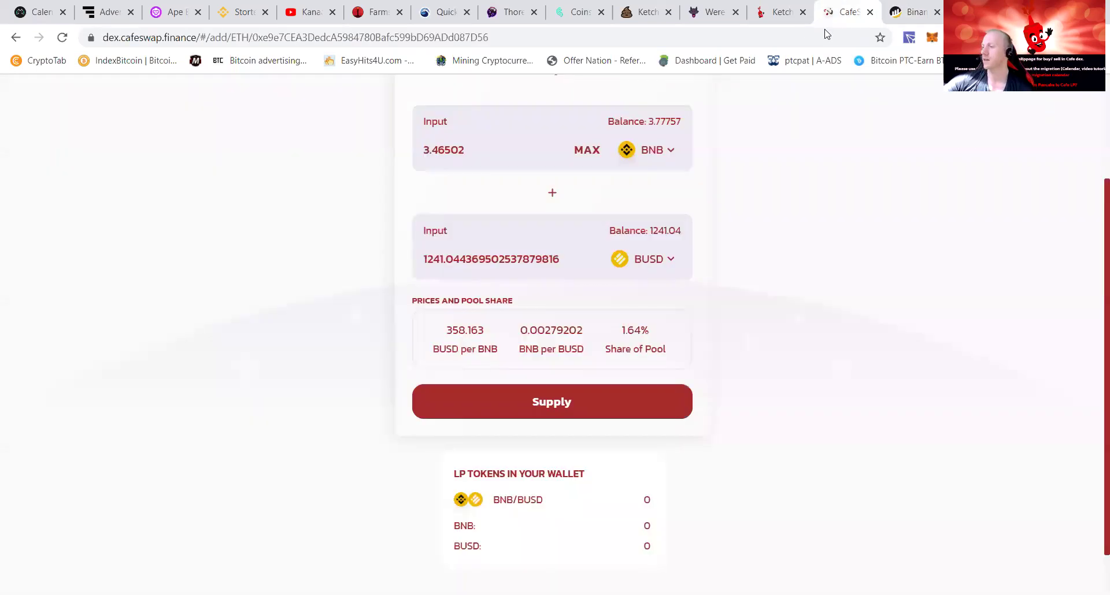
Step: Supply 3.46502 BNB and 1241.04 BUSD to the CafeSwap pool and confirm the deposit
{"action": "left_click", "coordinate": [847, 11]}
{"action": "left_click", "coordinate": [549, 403]}
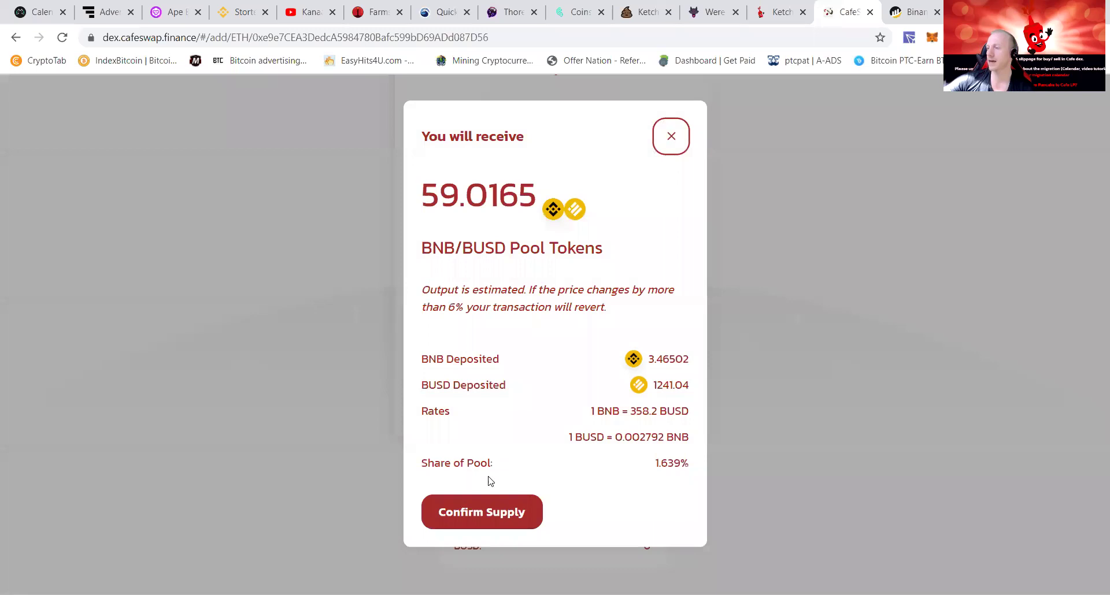
{"action": "left_click", "coordinate": [485, 515]}
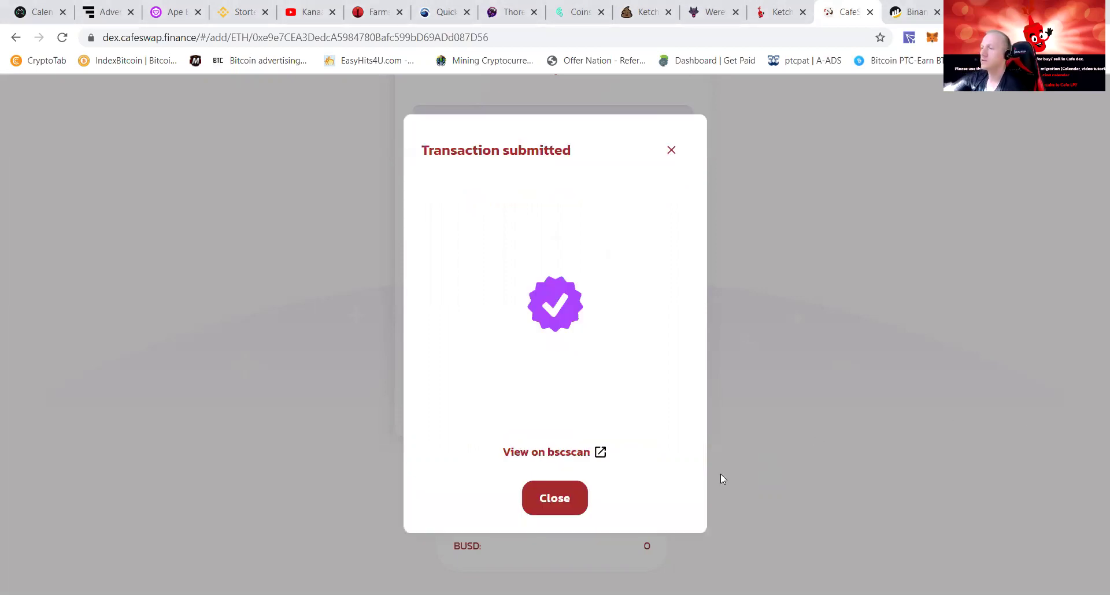
{"action": "left_click", "coordinate": [556, 497]}
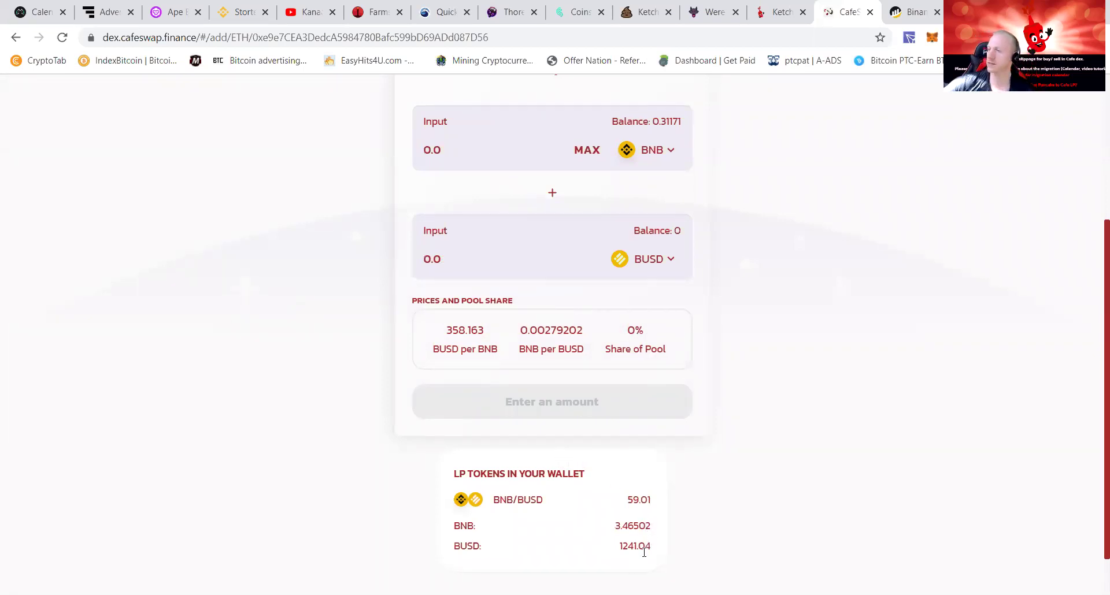
Step: Go to Farms > CafeSwap-LP on KetchupFinance and find the BNB-BUSD farm
{"action": "left_click", "coordinate": [769, 12]}
{"action": "left_click", "coordinate": [78, 228]}
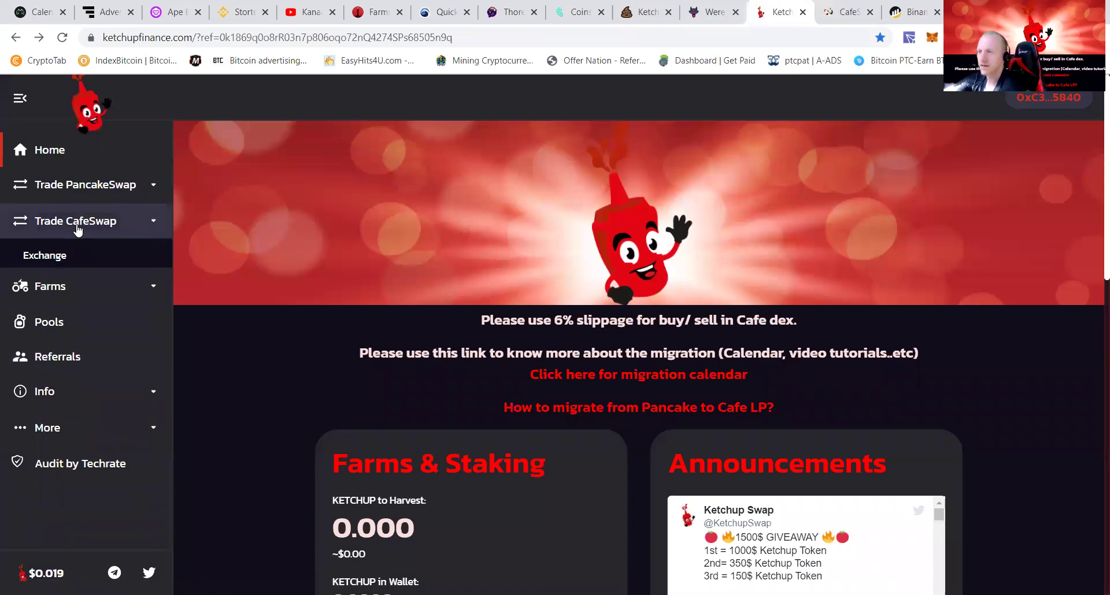
{"action": "left_click", "coordinate": [46, 226]}
{"action": "left_click", "coordinate": [46, 325]}
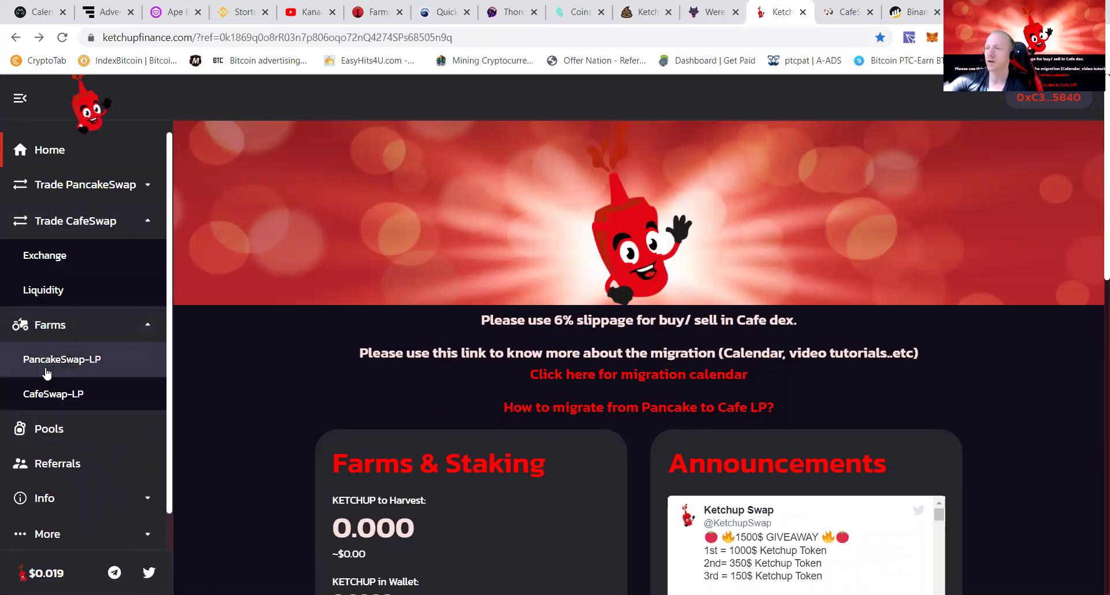
{"action": "left_click", "coordinate": [40, 397]}
{"action": "scroll", "coordinate": [795, 488], "scroll_direction": "down", "scroll_amount": 5}
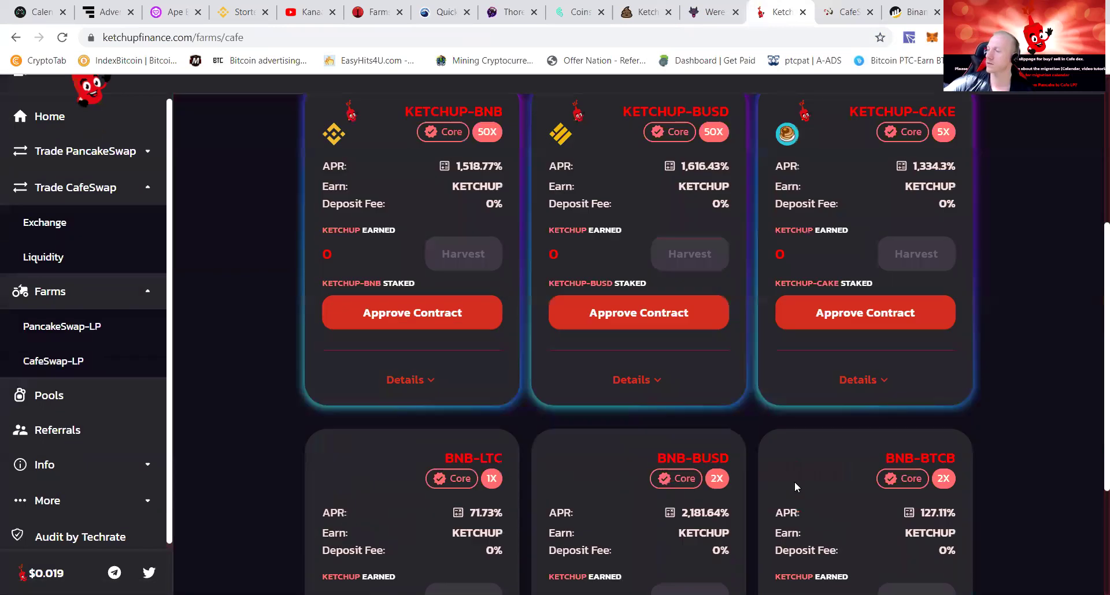
{"action": "scroll", "coordinate": [794, 487], "scroll_direction": "down", "scroll_amount": 3}
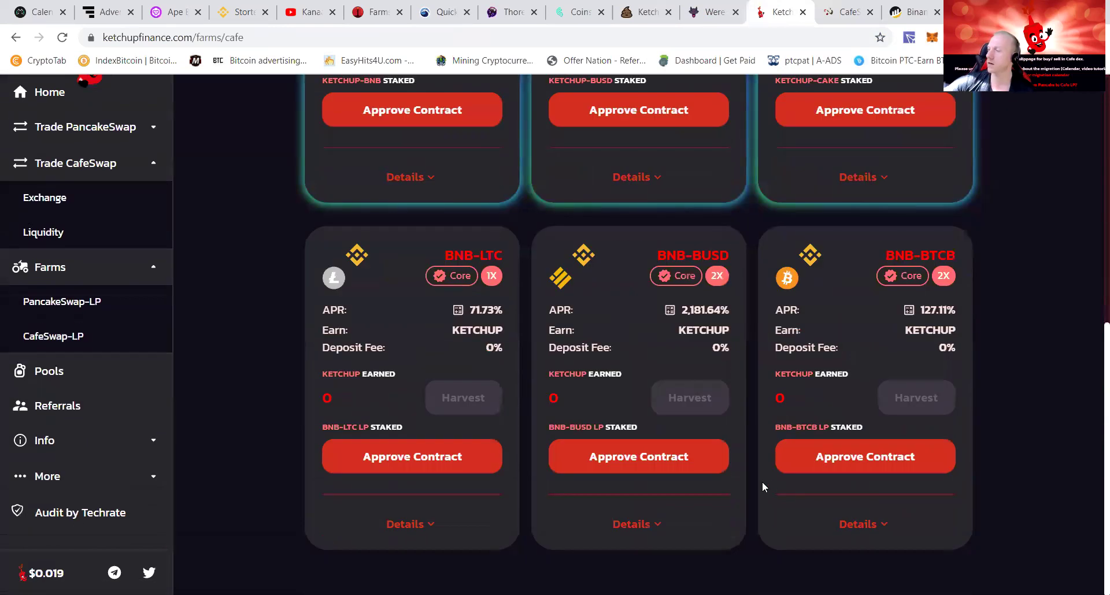
Step: Approve the BNB-BUSD farm contract and glance at its farm details
{"action": "left_click", "coordinate": [630, 463]}
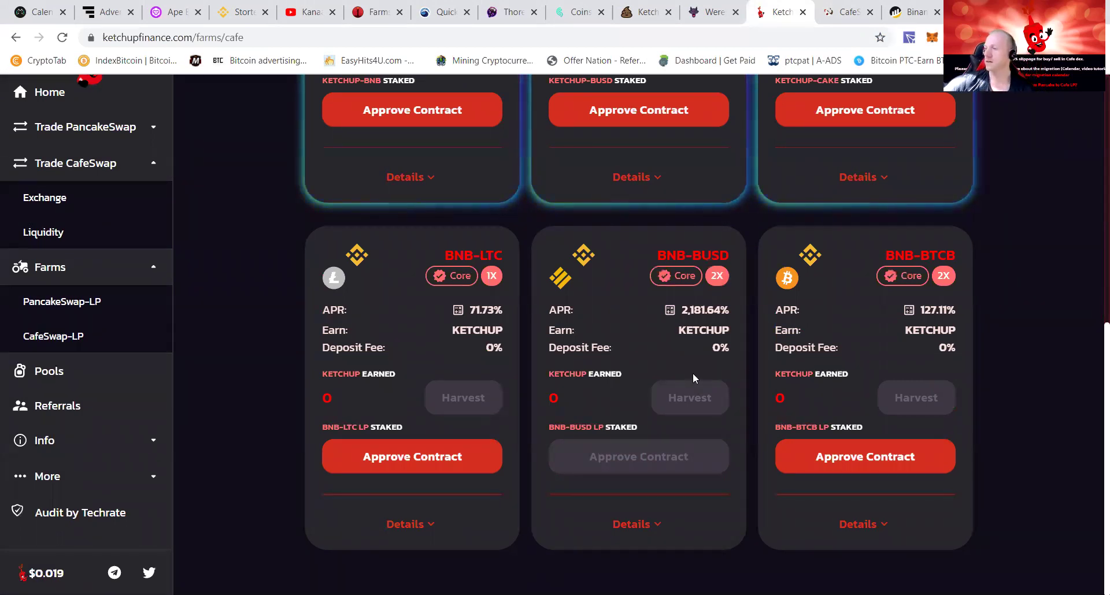
{"action": "left_click", "coordinate": [641, 527]}
{"action": "left_click", "coordinate": [638, 527]}
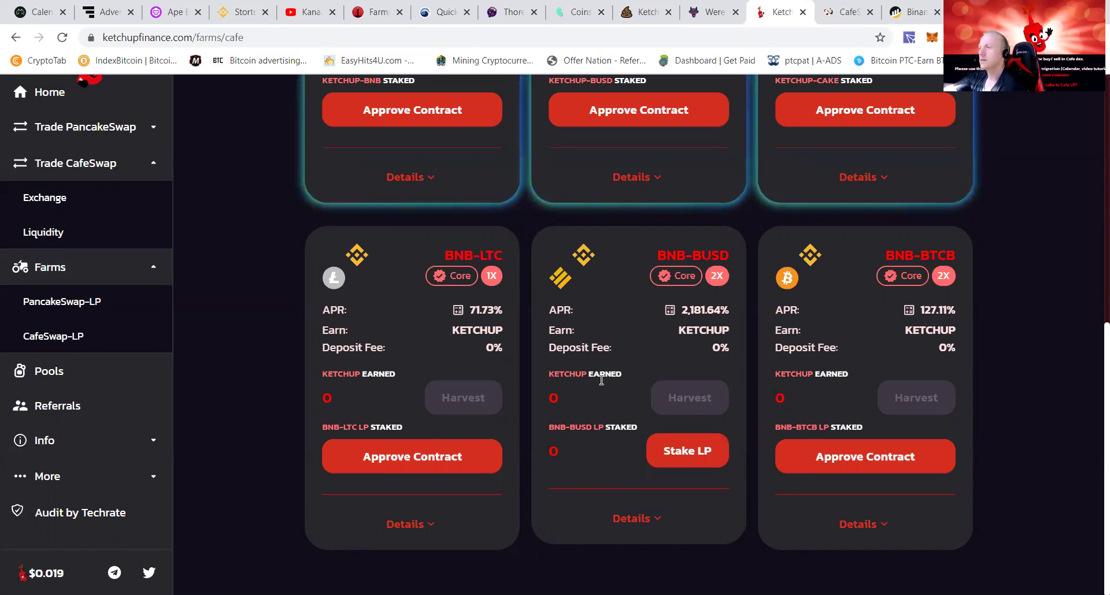
Step: Stake the full 59.017 BNB-BUSD LP balance and review the farm's ROI estimates
{"action": "left_click", "coordinate": [708, 453]}
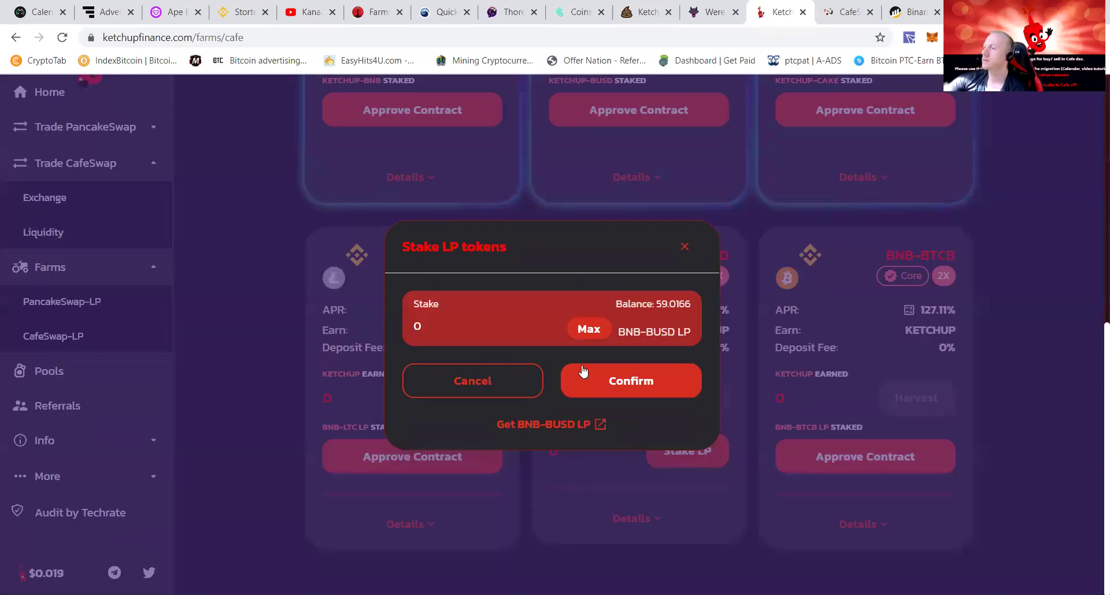
{"action": "left_click", "coordinate": [594, 331]}
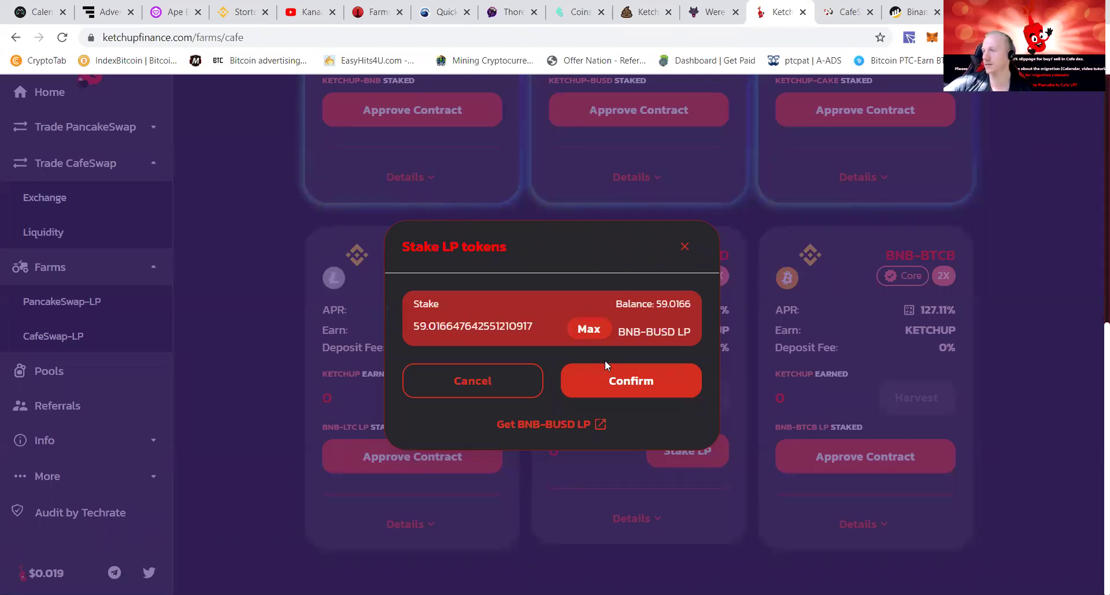
{"action": "left_click", "coordinate": [614, 381]}
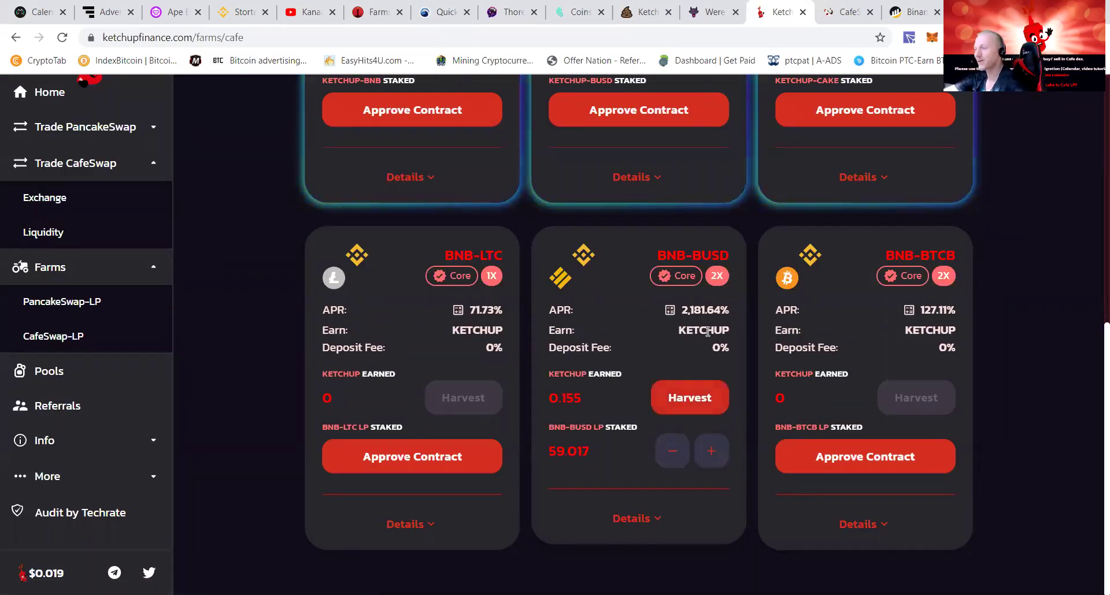
{"action": "left_click", "coordinate": [669, 313]}
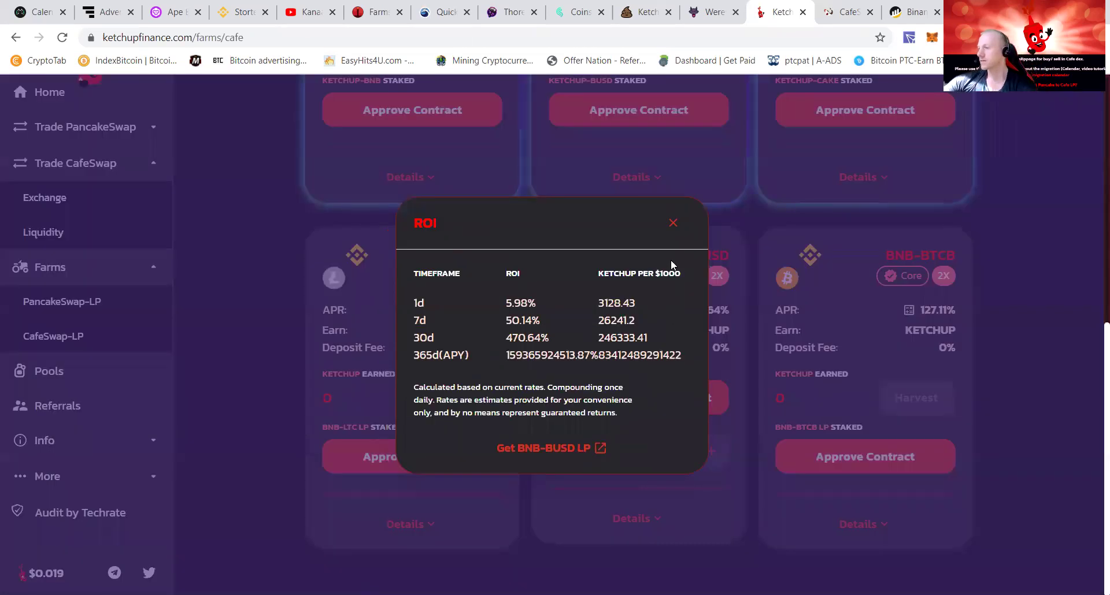
{"action": "left_click", "coordinate": [675, 226]}
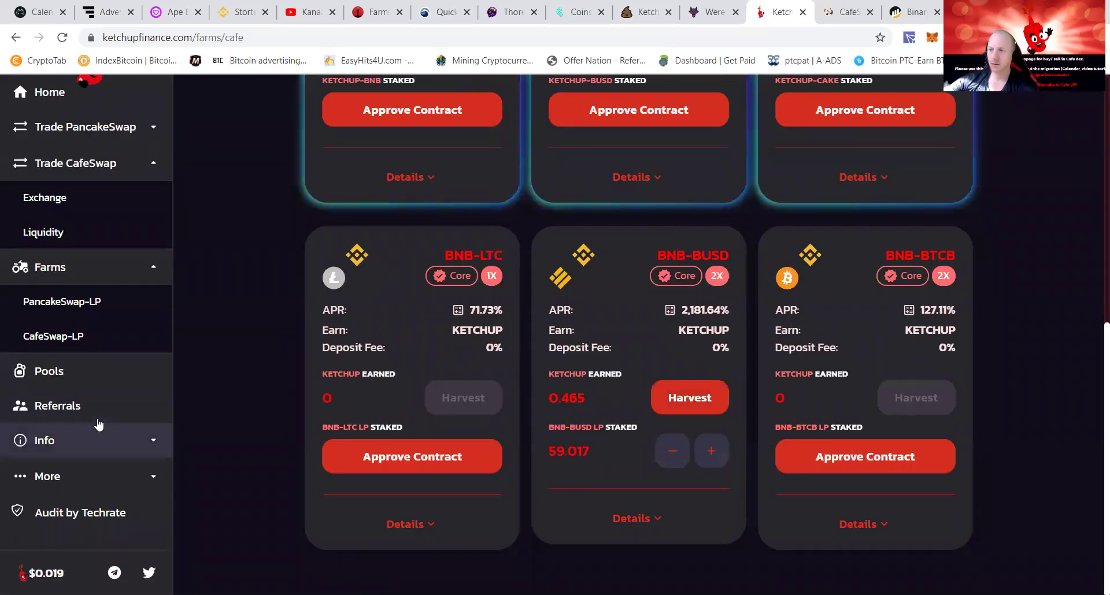
Step: Show the Referral Program page and open TokenInfo from the Info section in a new tab
{"action": "left_click", "coordinate": [73, 404]}
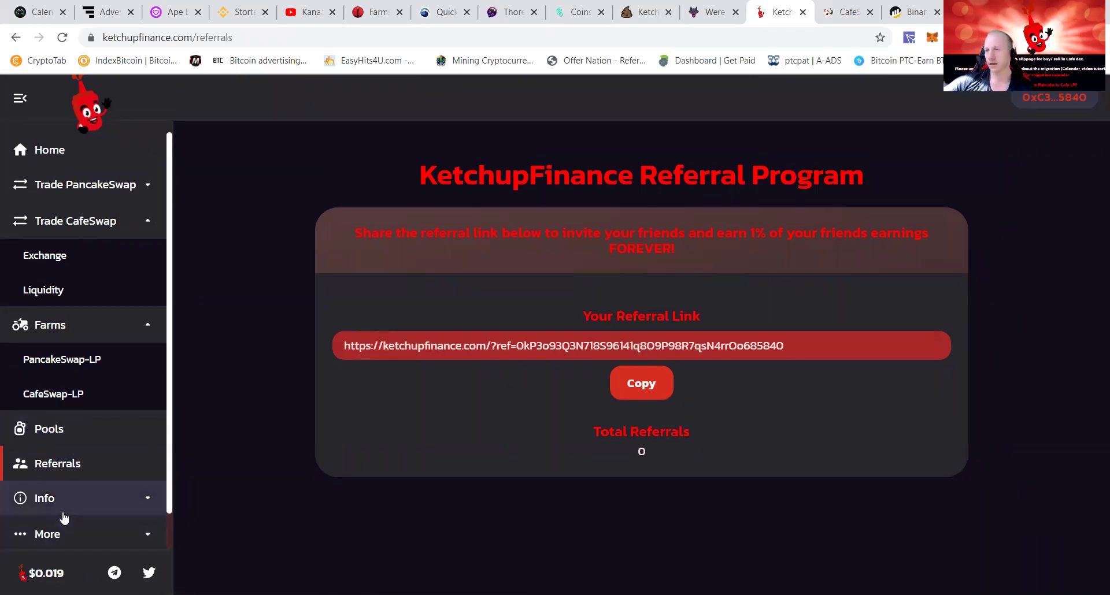
{"action": "left_click", "coordinate": [49, 498]}
{"action": "scroll", "coordinate": [54, 491], "scroll_direction": "down", "scroll_amount": 1}
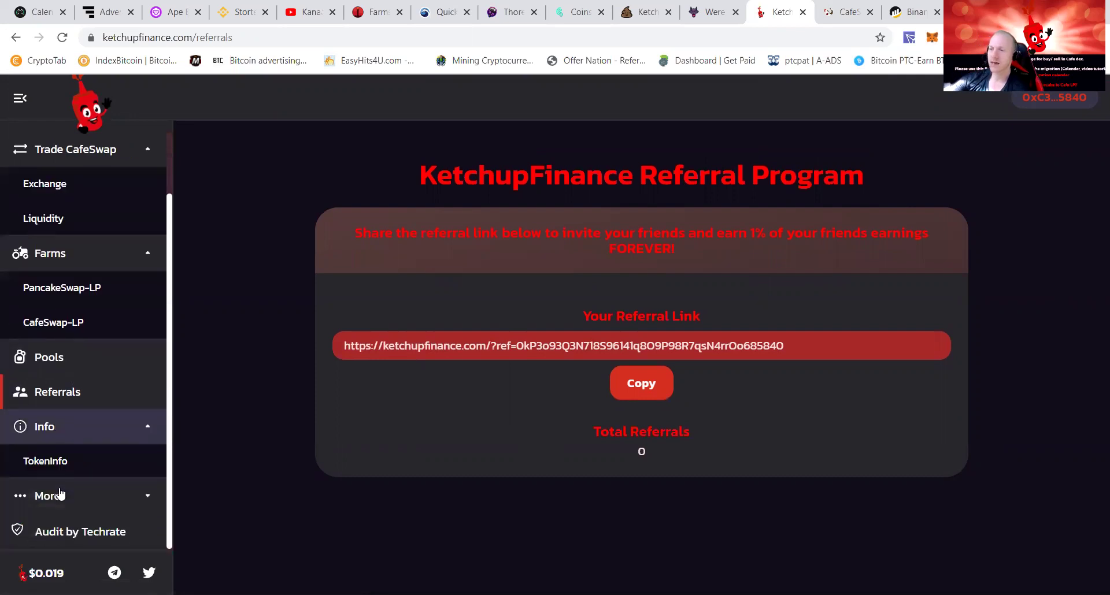
{"action": "right_click", "coordinate": [53, 464]}
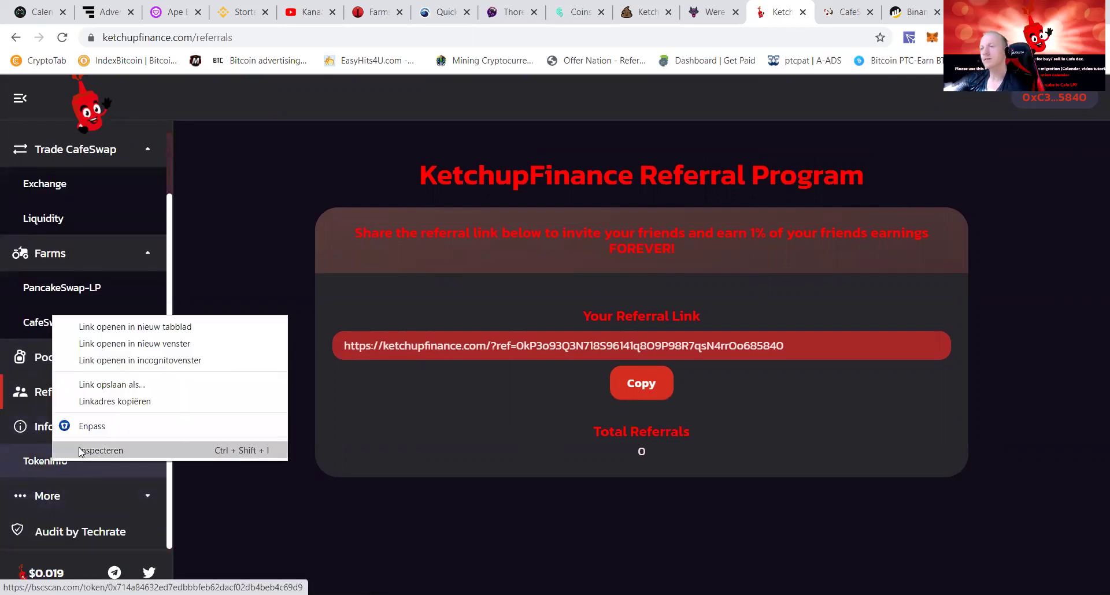
{"action": "left_click", "coordinate": [149, 328]}
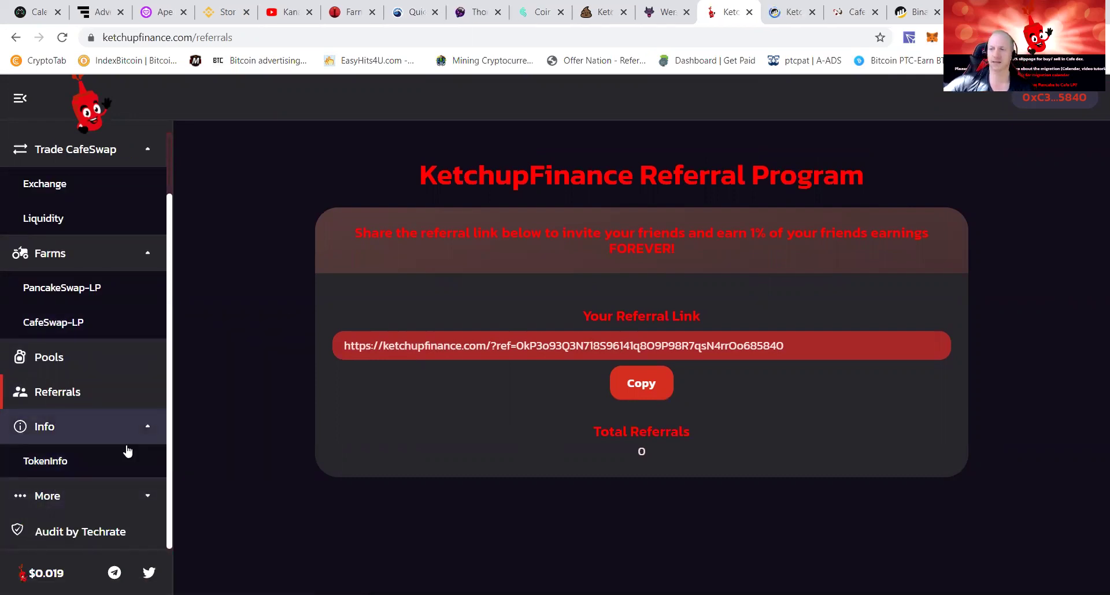
Step: Open the Docs page from the More section in a new tab
{"action": "scroll", "coordinate": [69, 352], "scroll_direction": "up", "scroll_amount": 1}
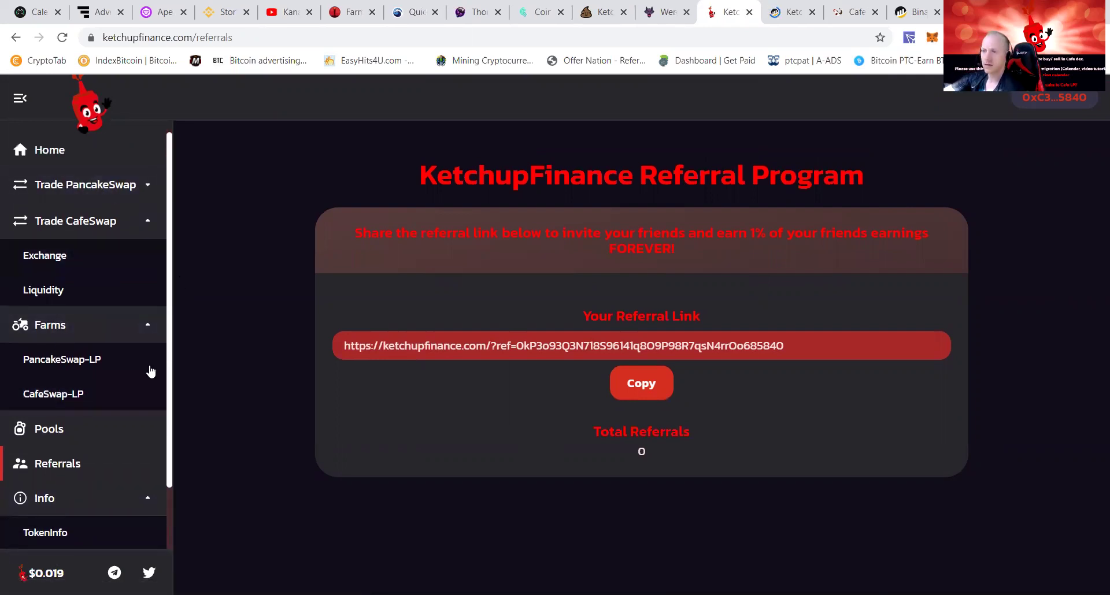
{"action": "scroll", "coordinate": [139, 393], "scroll_direction": "down", "scroll_amount": 1}
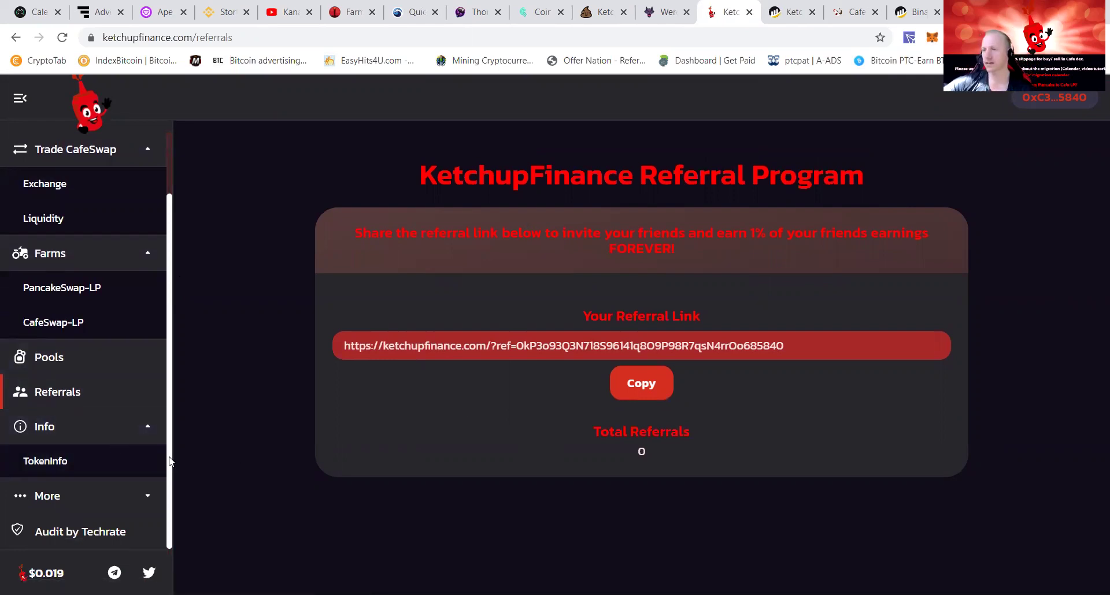
{"action": "left_click", "coordinate": [136, 497]}
{"action": "scroll", "coordinate": [50, 488], "scroll_direction": "down", "scroll_amount": 1}
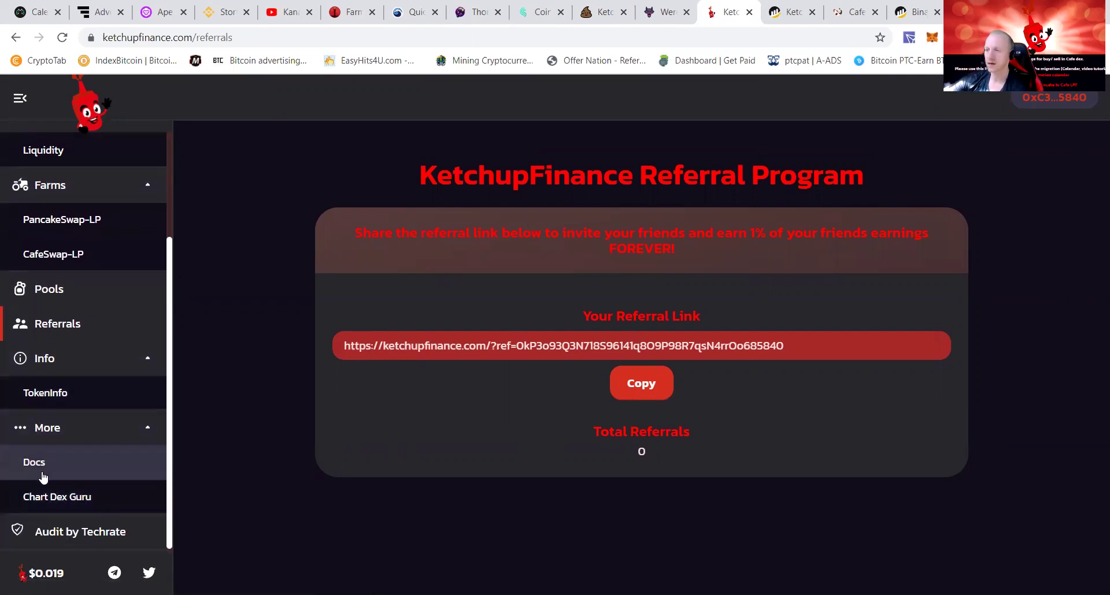
{"action": "right_click", "coordinate": [39, 477]}
{"action": "left_click", "coordinate": [131, 329]}
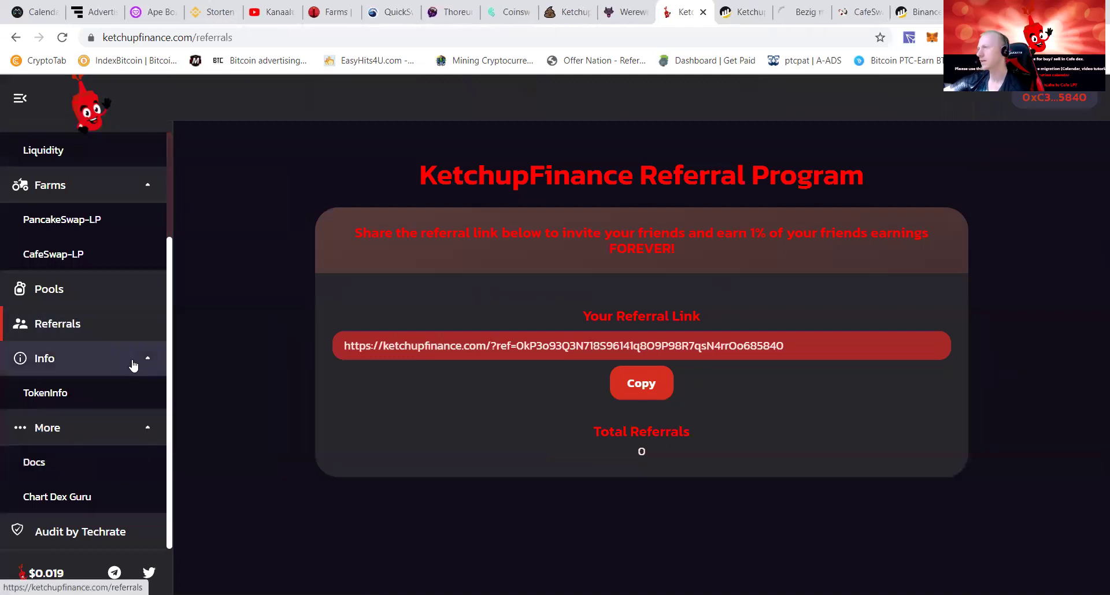
Step: Review the Ketchup Token's 3,299-address holder list on BscScan, then move to the docs tab
{"action": "left_click", "coordinate": [743, 12]}
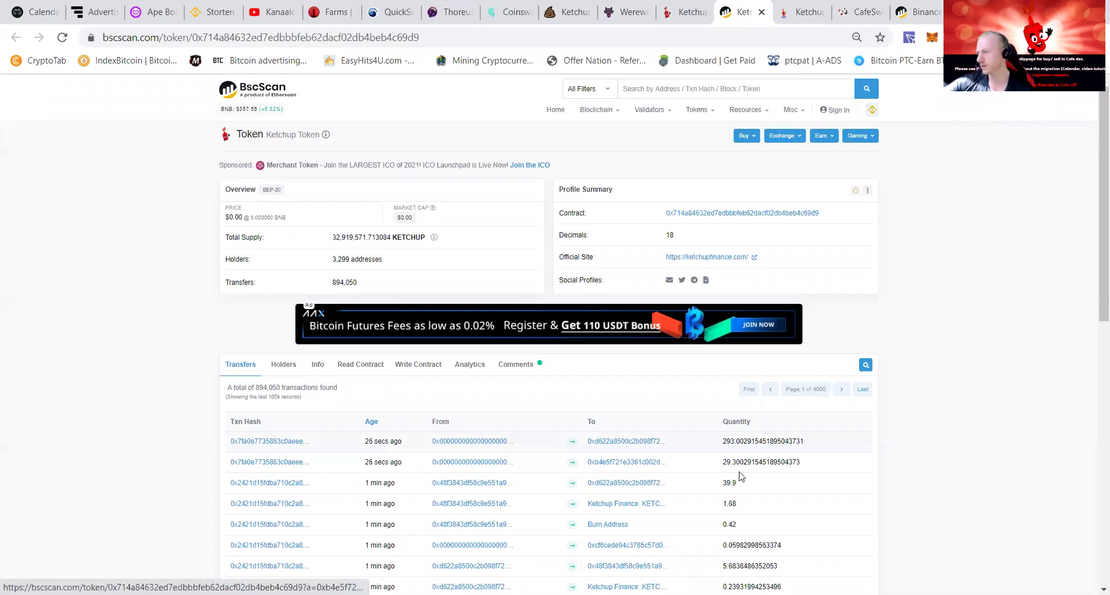
{"action": "left_click", "coordinate": [292, 369]}
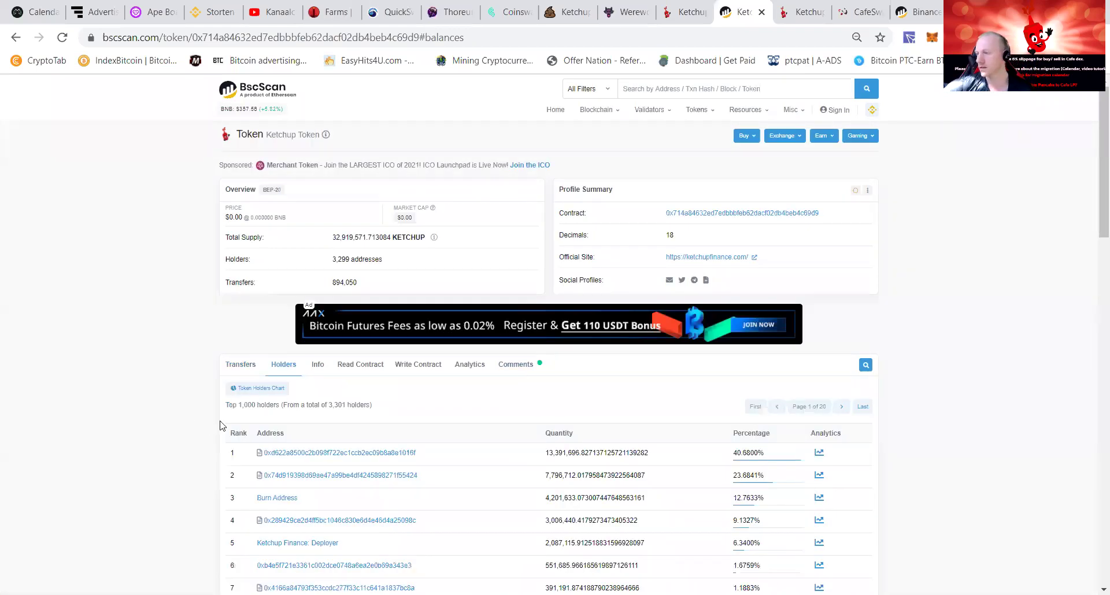
{"action": "scroll", "coordinate": [403, 403], "scroll_direction": "down", "scroll_amount": 1}
{"action": "scroll", "coordinate": [295, 399], "scroll_direction": "down", "scroll_amount": 1}
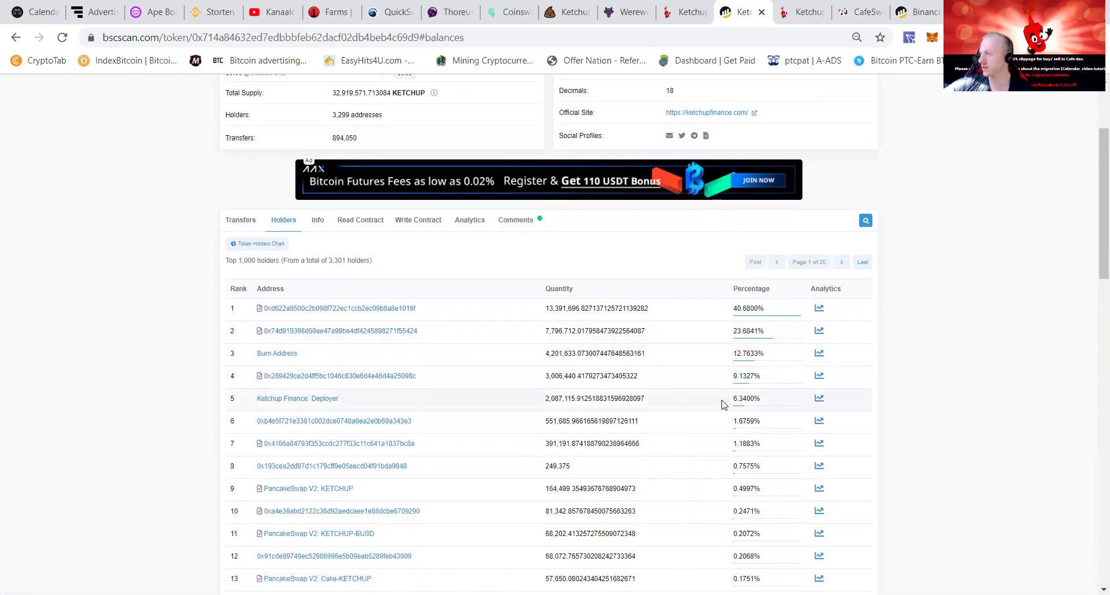
{"action": "scroll", "coordinate": [607, 406], "scroll_direction": "down", "scroll_amount": 1}
{"action": "scroll", "coordinate": [413, 414], "scroll_direction": "down", "scroll_amount": 2}
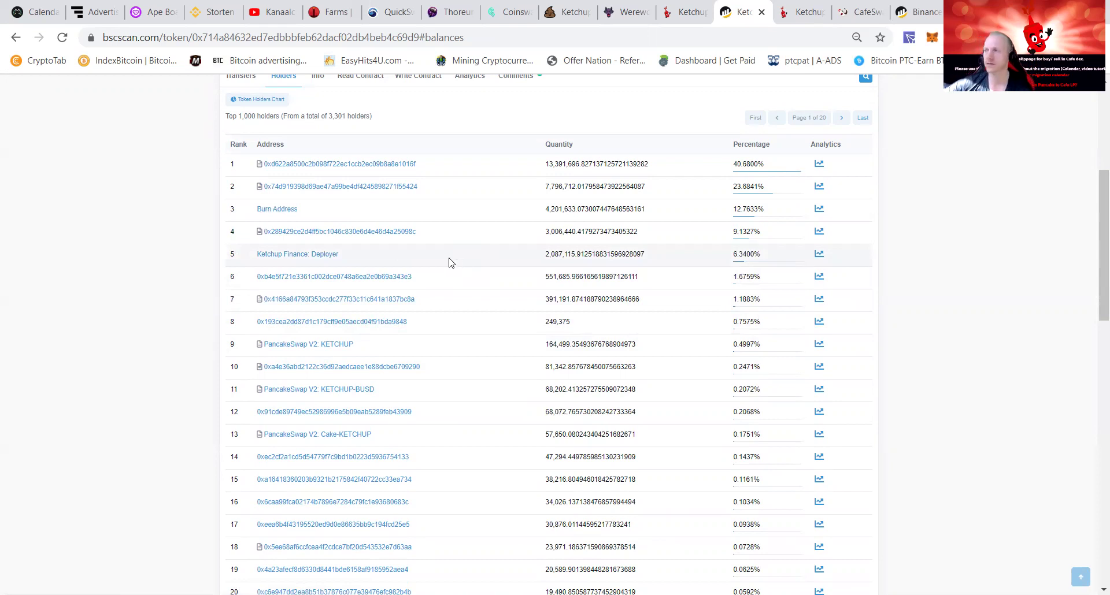
{"action": "scroll", "coordinate": [443, 274], "scroll_direction": "down", "scroll_amount": 3}
{"action": "scroll", "coordinate": [438, 285], "scroll_direction": "down", "scroll_amount": 5}
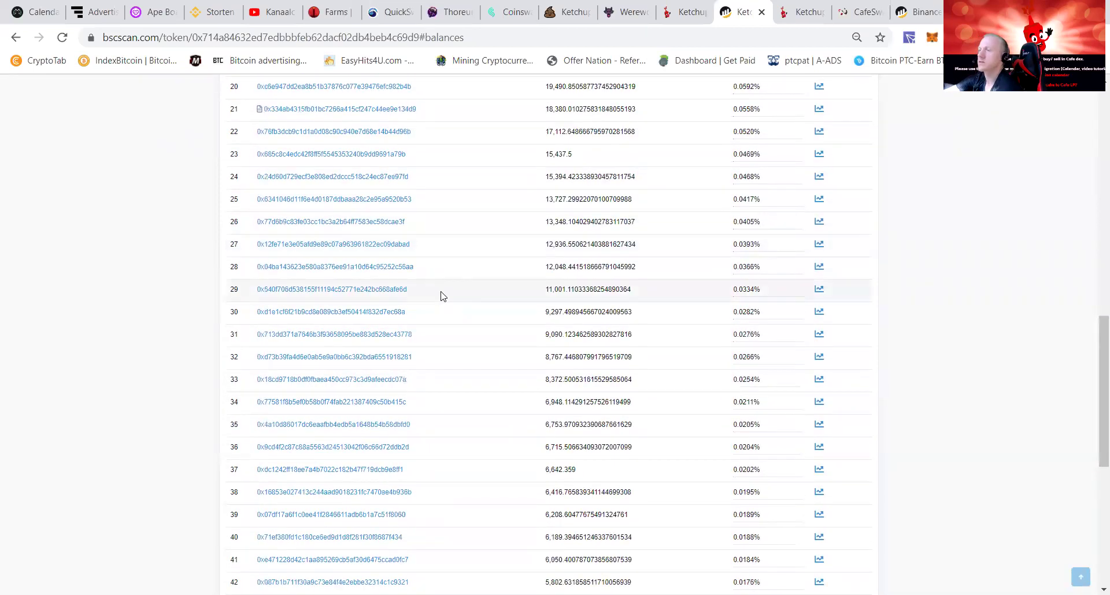
{"action": "scroll", "coordinate": [439, 289], "scroll_direction": "down", "scroll_amount": 5}
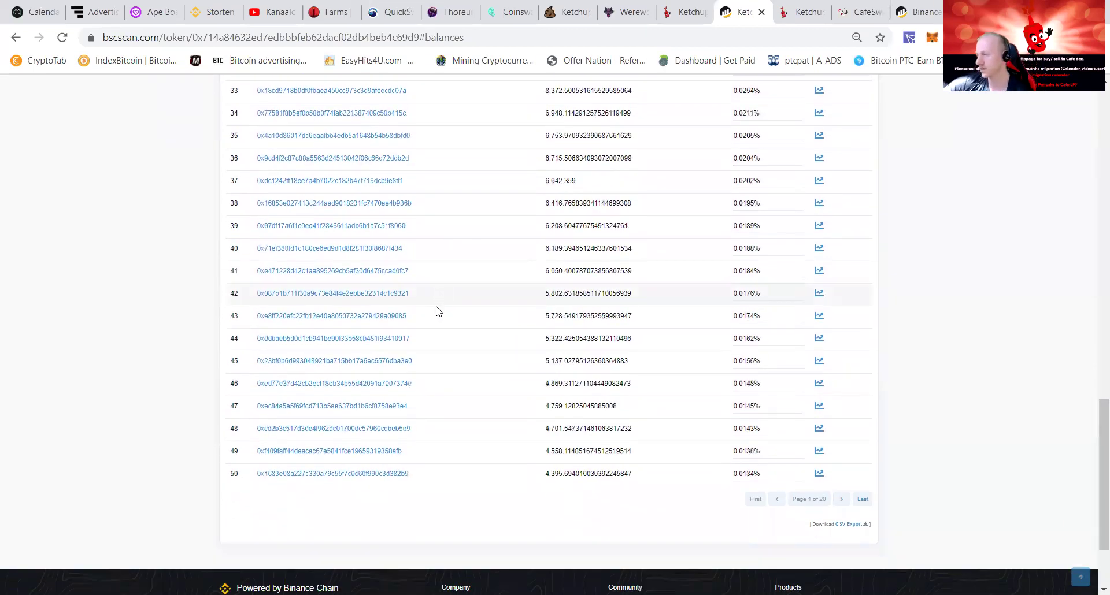
{"action": "scroll", "coordinate": [546, 459], "scroll_direction": "up", "scroll_amount": 3}
{"action": "scroll", "coordinate": [548, 458], "scroll_direction": "up", "scroll_amount": 8}
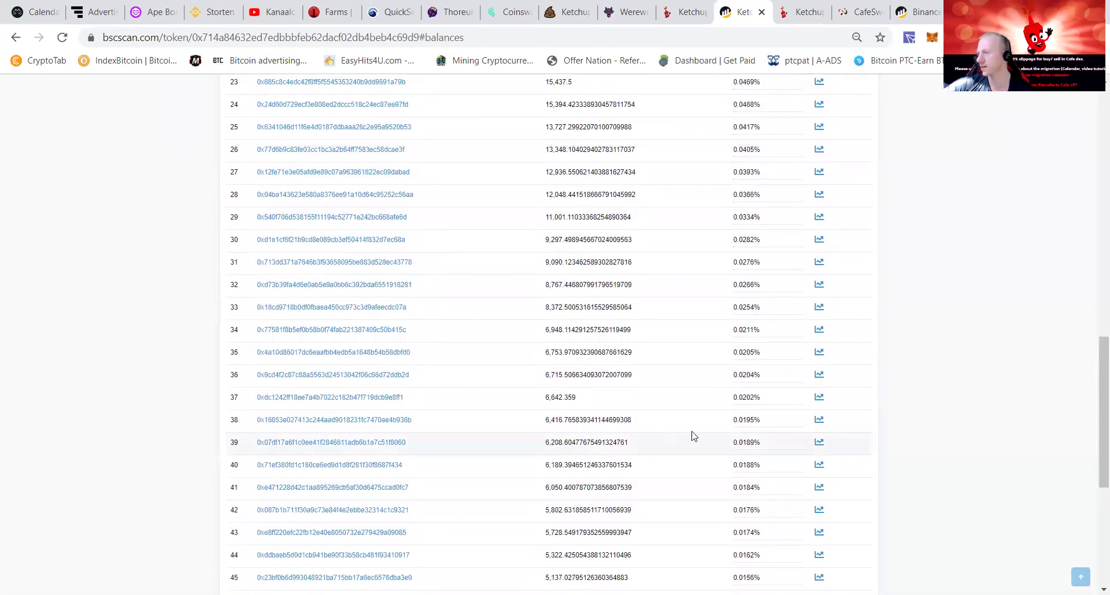
{"action": "scroll", "coordinate": [731, 294], "scroll_direction": "up", "scroll_amount": 9}
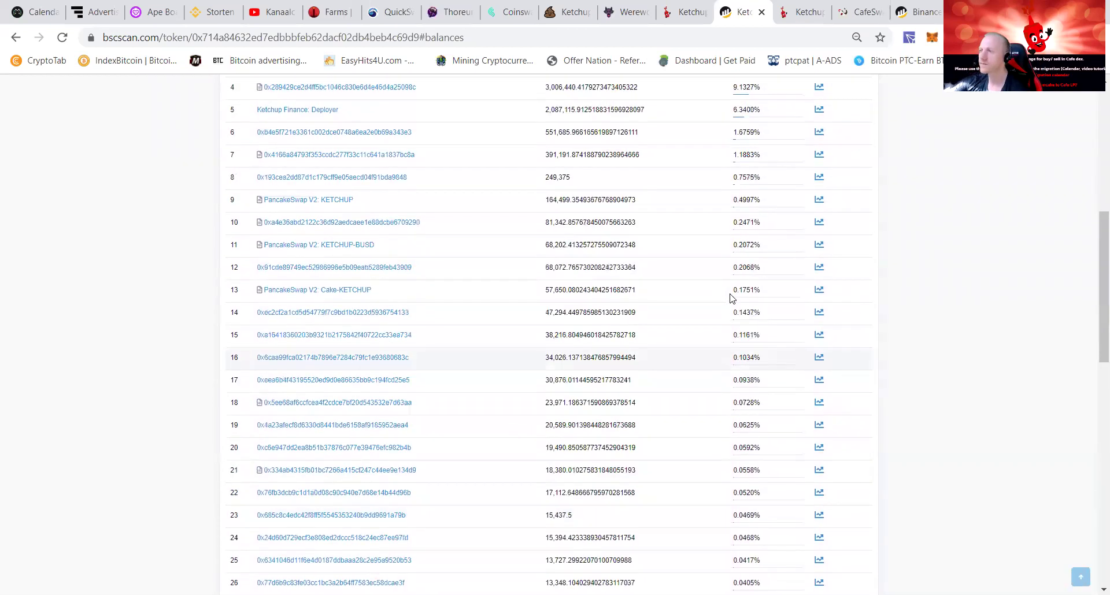
{"action": "left_click", "coordinate": [811, 14]}
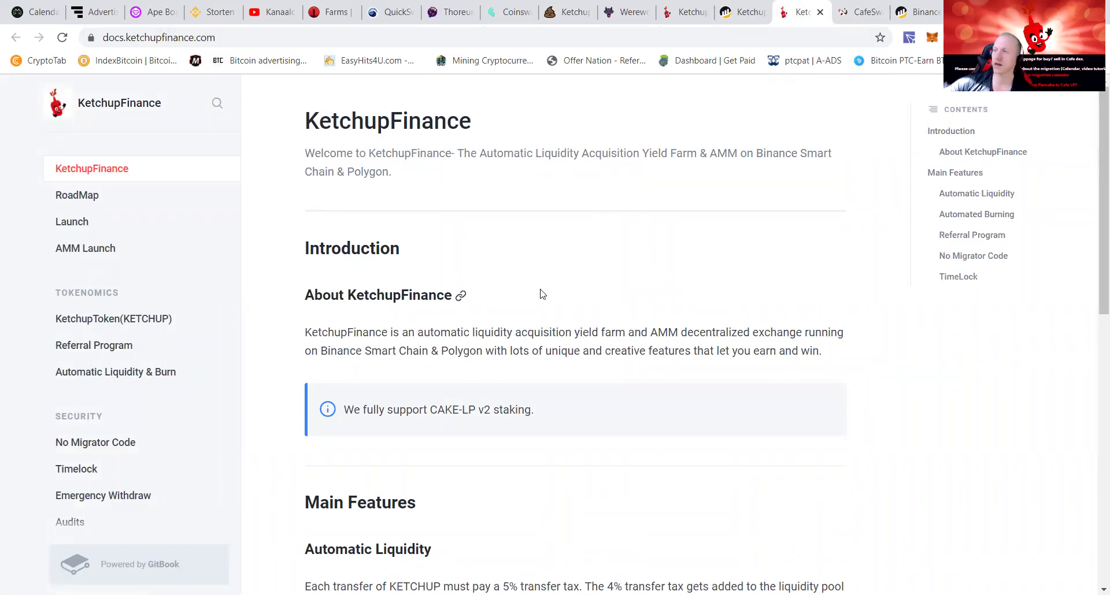
Step: Read the docs' Introduction and Main Features, including the 5% transfer tax split
{"action": "scroll", "coordinate": [542, 294], "scroll_direction": "down", "scroll_amount": 6}
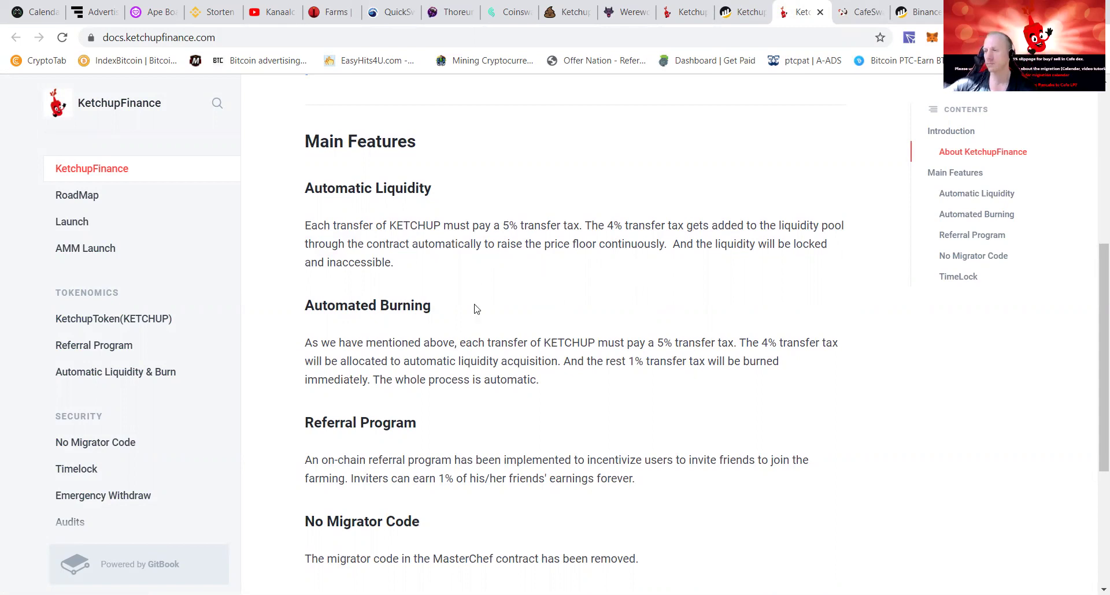
{"action": "scroll", "coordinate": [474, 370], "scroll_direction": "down", "scroll_amount": 1}
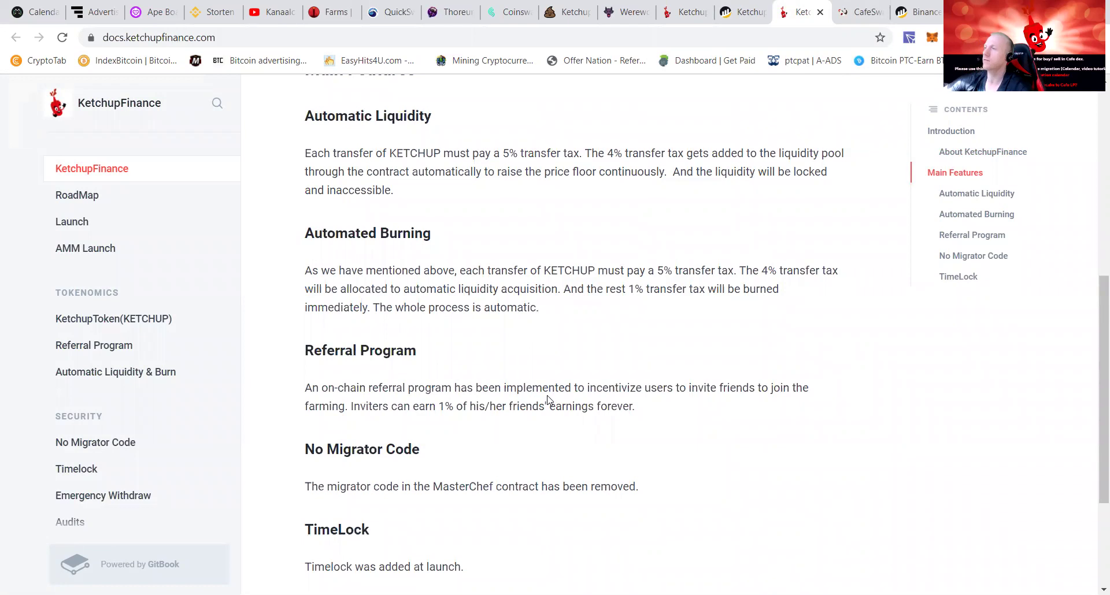
{"action": "scroll", "coordinate": [548, 399], "scroll_direction": "down", "scroll_amount": 3}
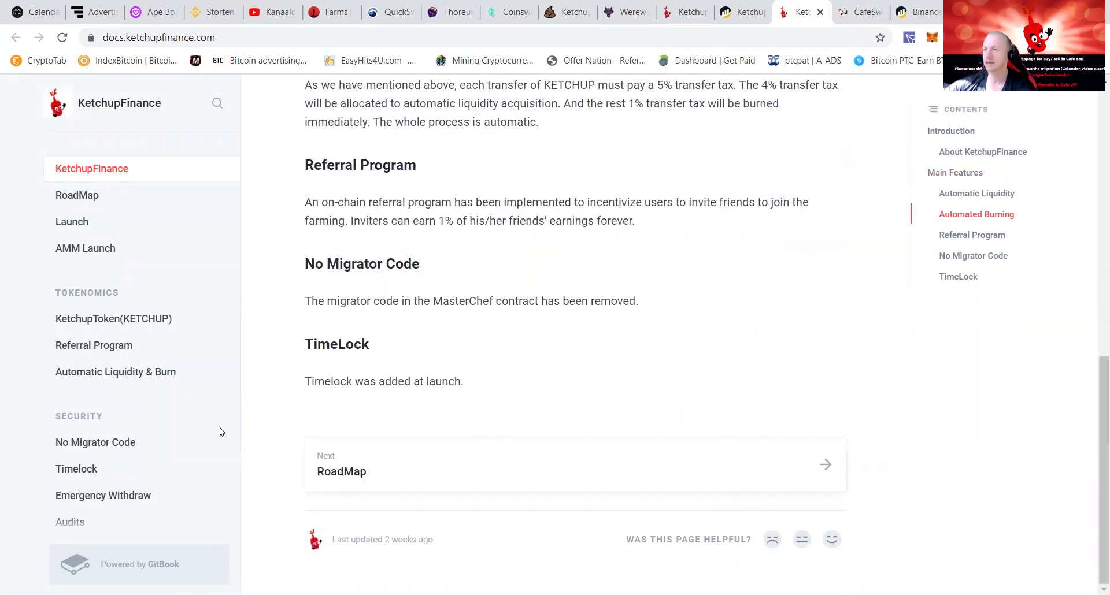
{"action": "scroll", "coordinate": [179, 410], "scroll_direction": "down", "scroll_amount": 2}
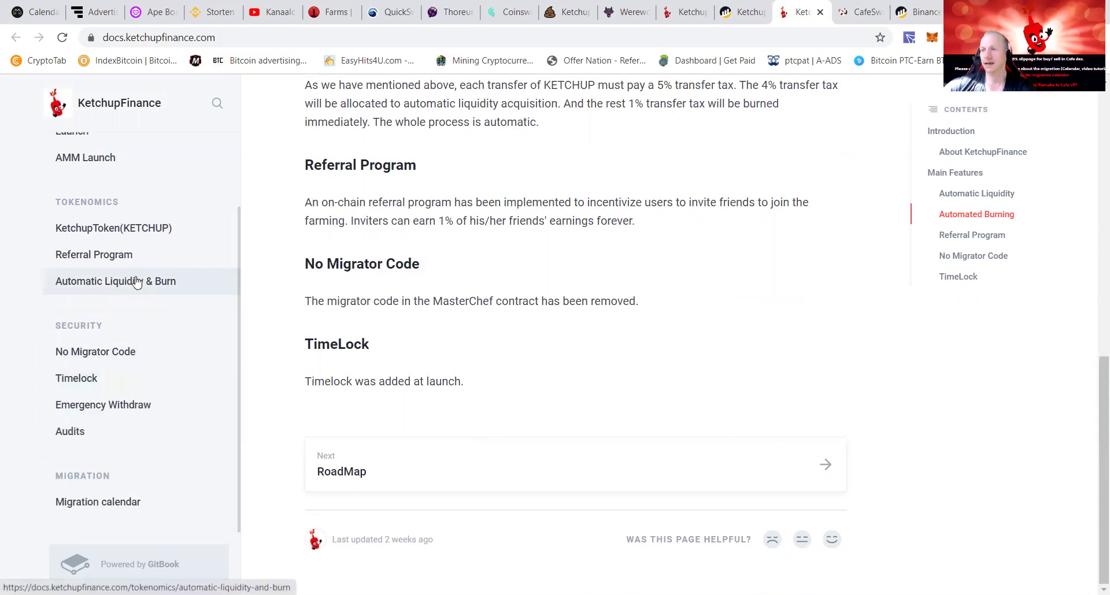
Step: Read the Automatic Liquidity & Burn page, then view Audits showing TechRate done
{"action": "left_click", "coordinate": [123, 291]}
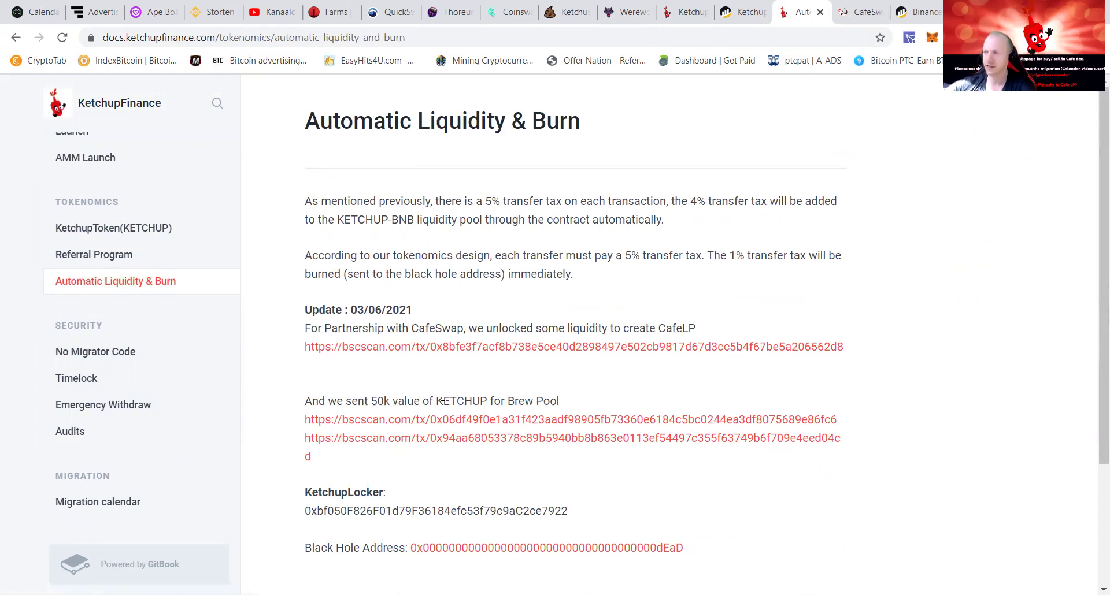
{"action": "scroll", "coordinate": [433, 472], "scroll_direction": "down", "scroll_amount": 3}
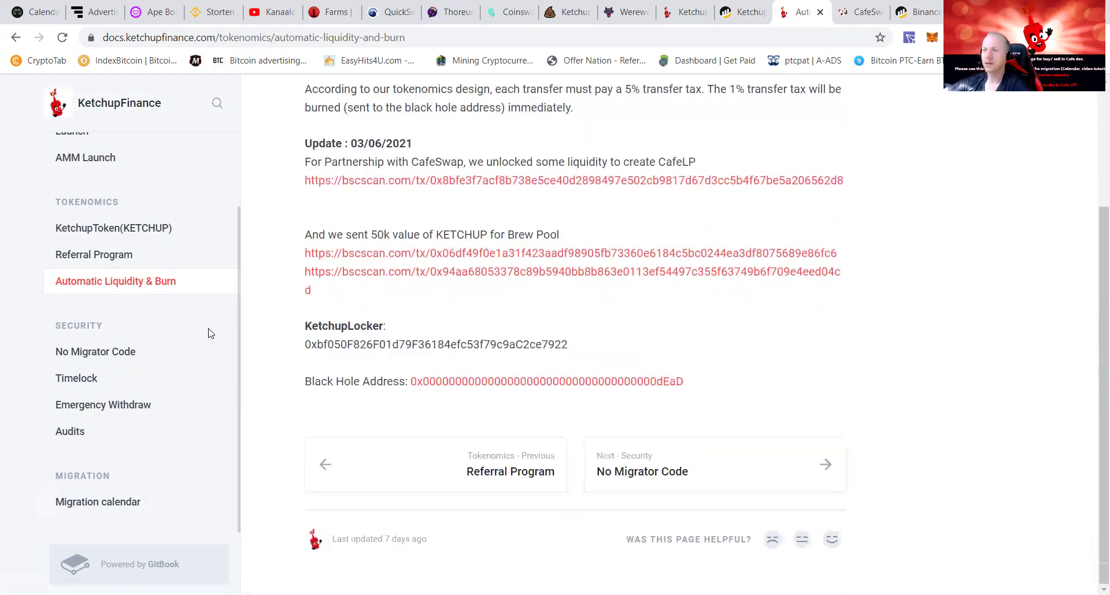
{"action": "left_click", "coordinate": [96, 444]}
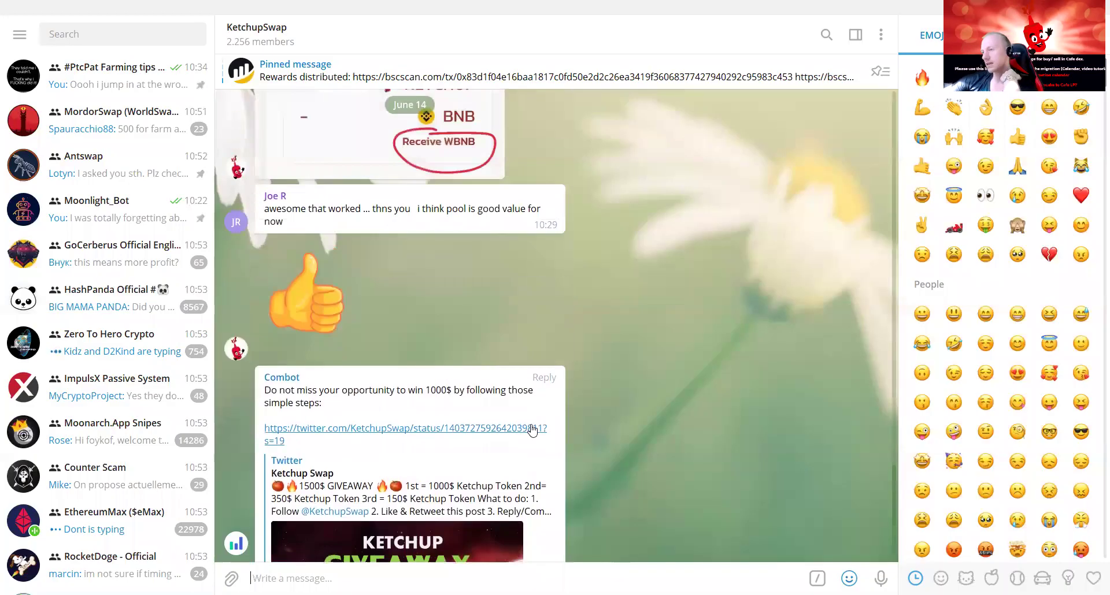
Step: Scroll the KetchupSwap Telegram group to the Combot giveaway message with the Twitter link
{"action": "scroll", "coordinate": [533, 429], "scroll_direction": "up", "scroll_amount": 2}
{"action": "scroll", "coordinate": [531, 425], "scroll_direction": "down", "scroll_amount": 5}
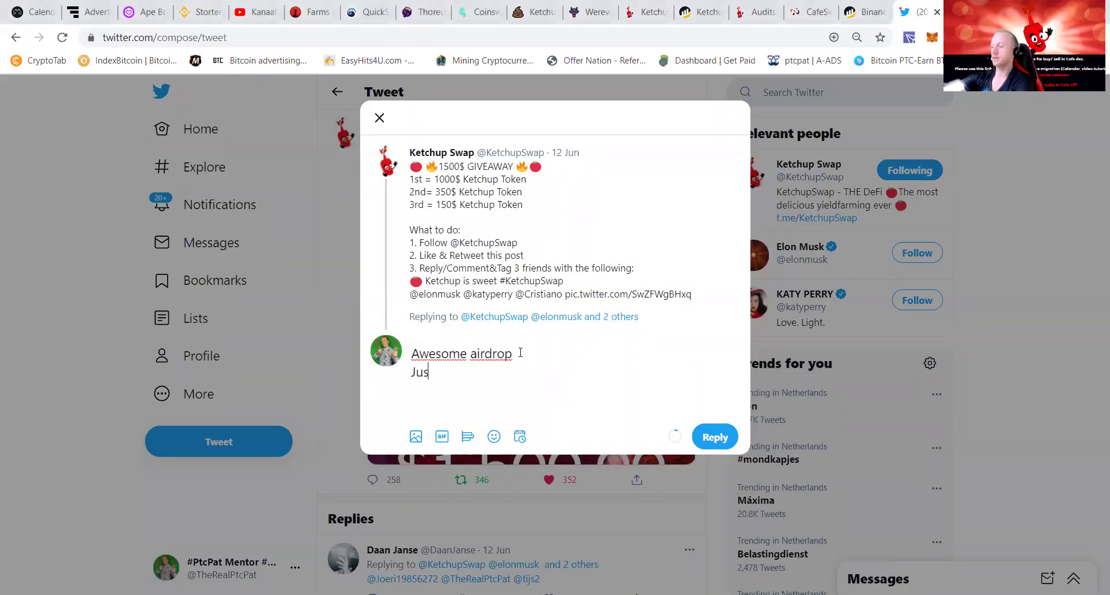
Step: Finish the reply text: 'showed how to do this in my movie and will tag some friends <3'
{"action": "key", "text": "BackSpace"}
{"action": "type", "text": "showed"}
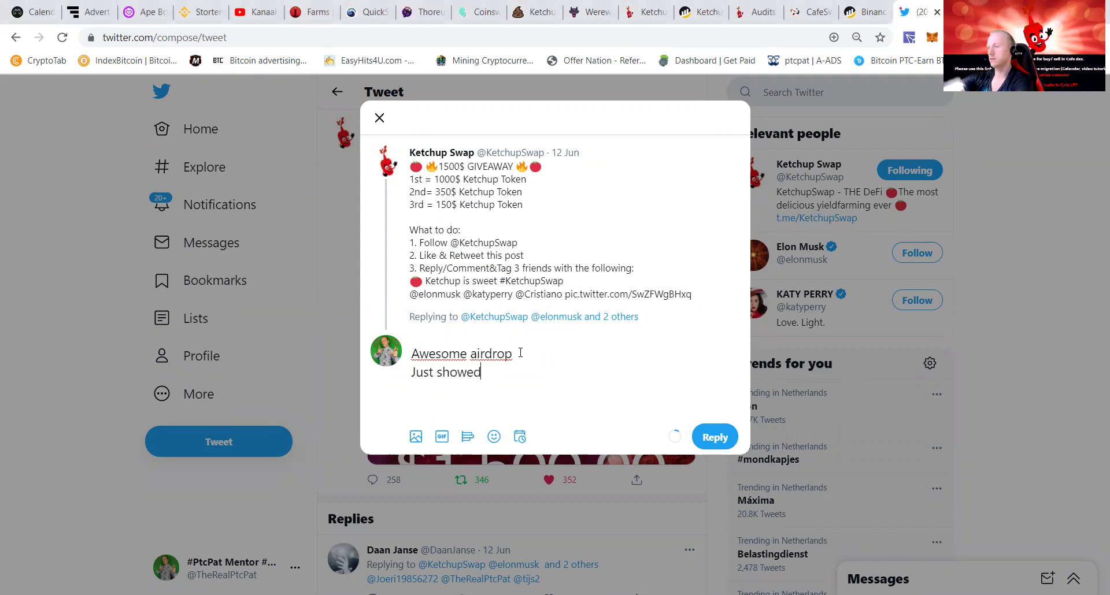
{"action": "type", "text": " how to do th"}
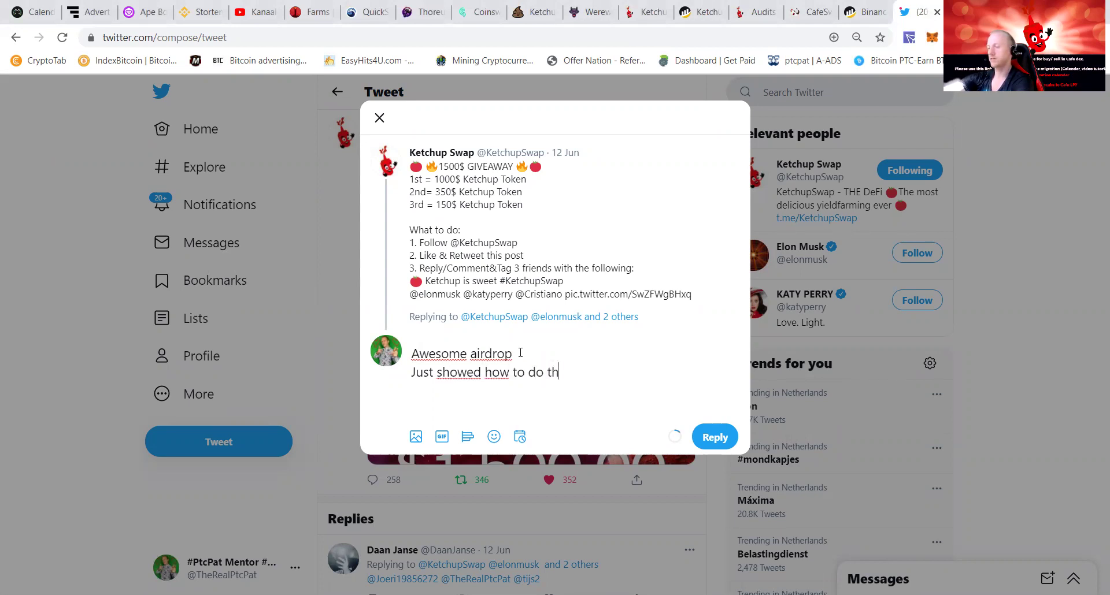
{"action": "type", "text": "is in my movie"}
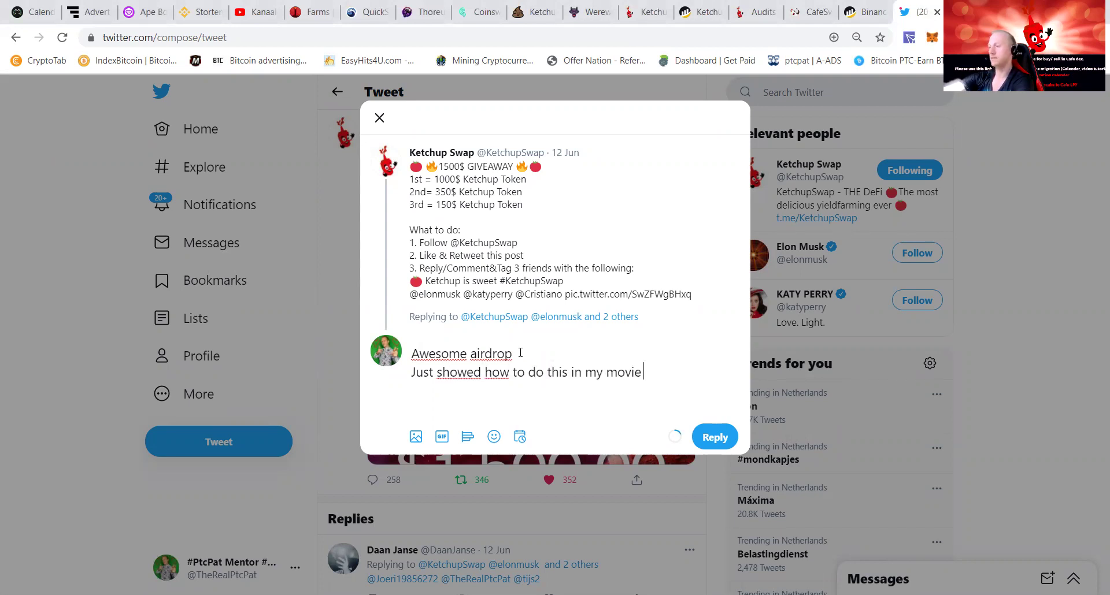
{"action": "type", "text": " and"}
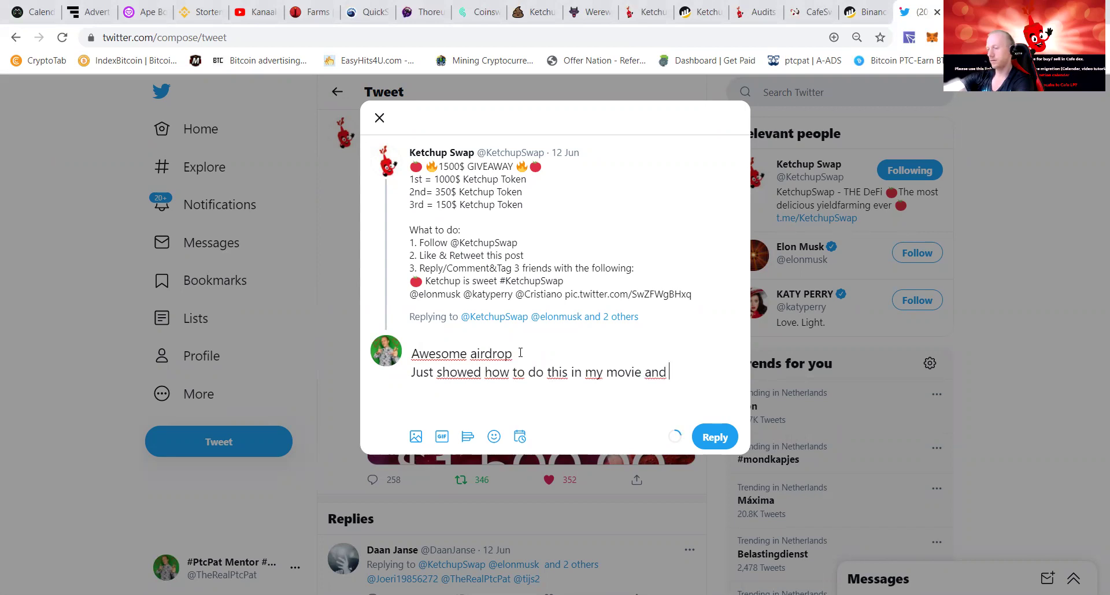
{"action": "type", "text": " will tag so"}
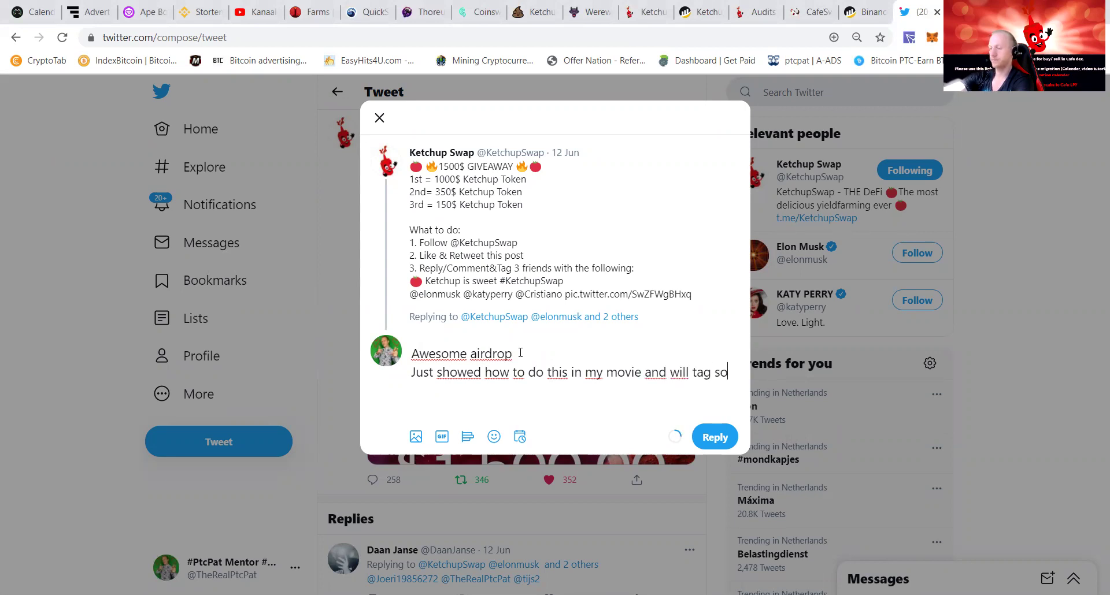
{"action": "type", "text": "me friends "}
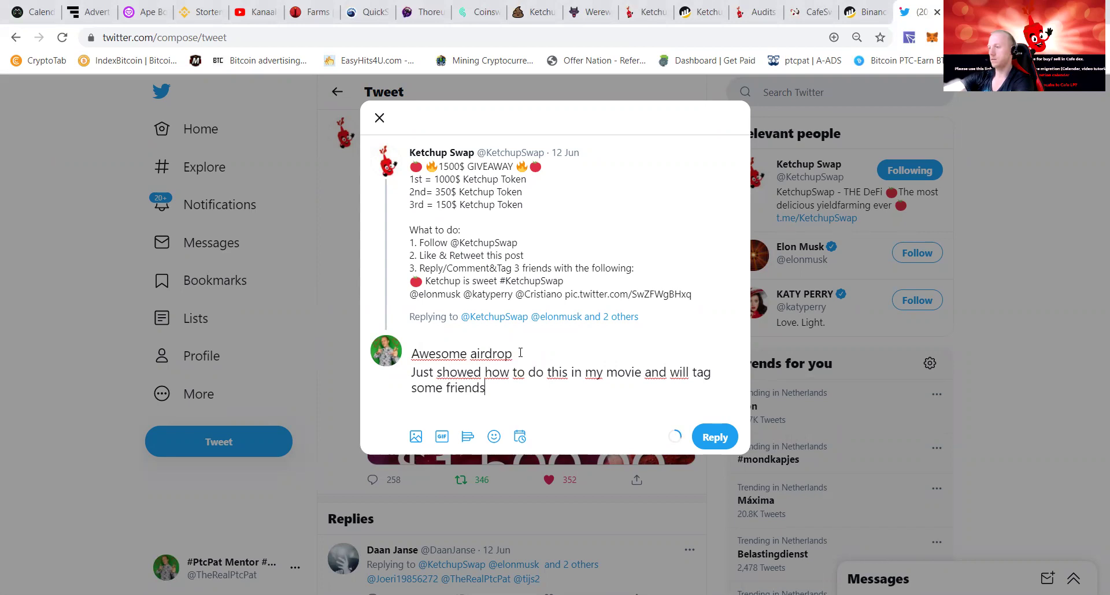
{"action": "type", "text": "<3"}
{"action": "key", "text": "Return"}
{"action": "key", "text": "BackSpace"}
{"action": "key", "text": "BackSpace"}
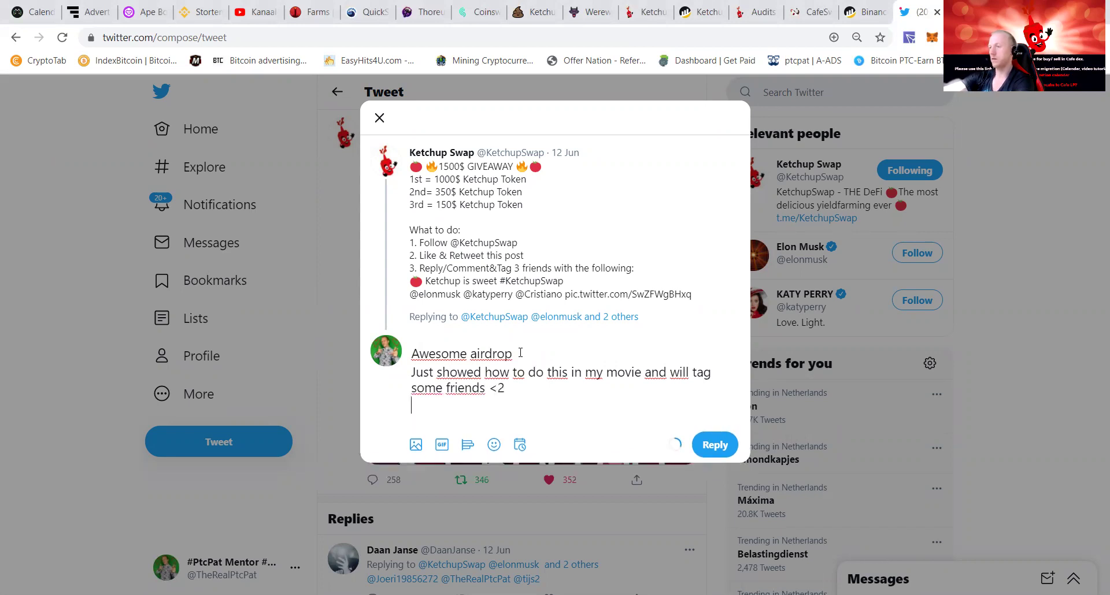
{"action": "type", "text": "3"}
{"action": "key", "text": "Return"}
{"action": "key", "text": "Return"}
{"action": "type", "text": "@"}
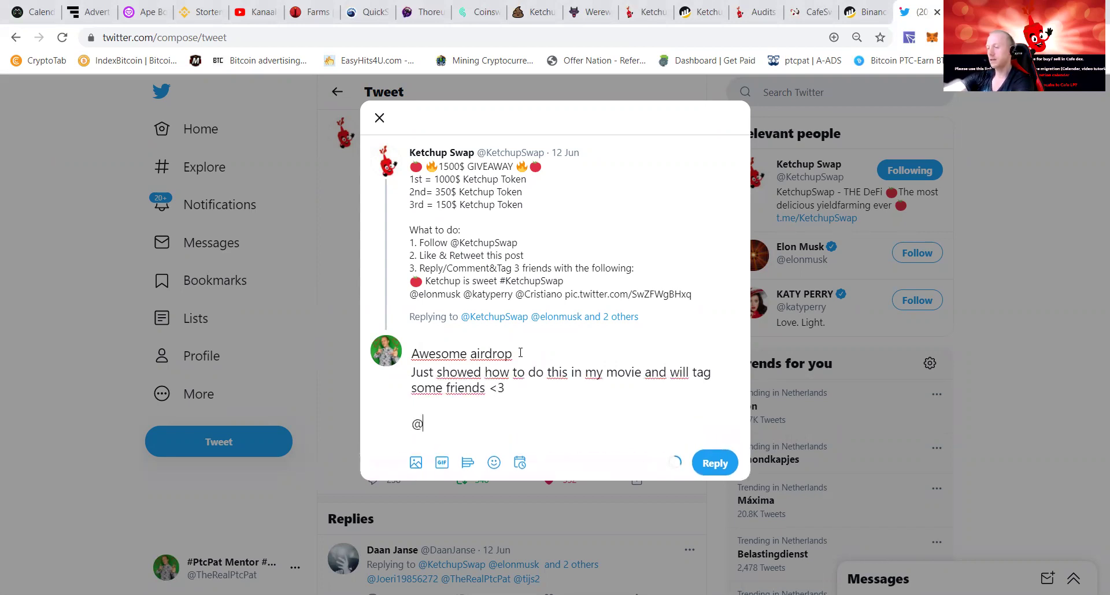
{"action": "type", "text": "dog"}
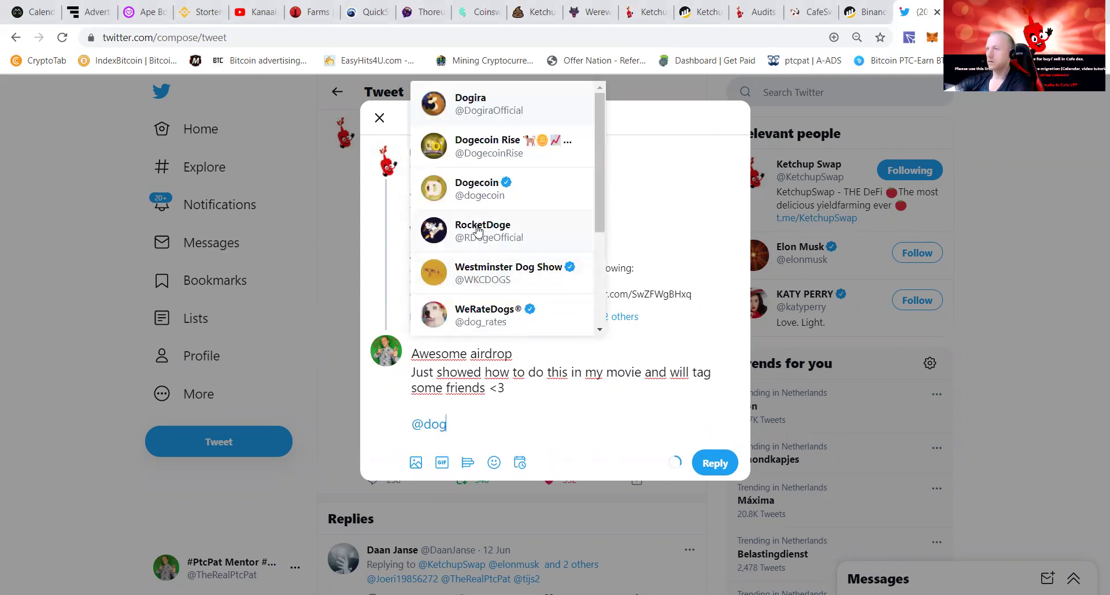
{"action": "key", "text": "Return"}
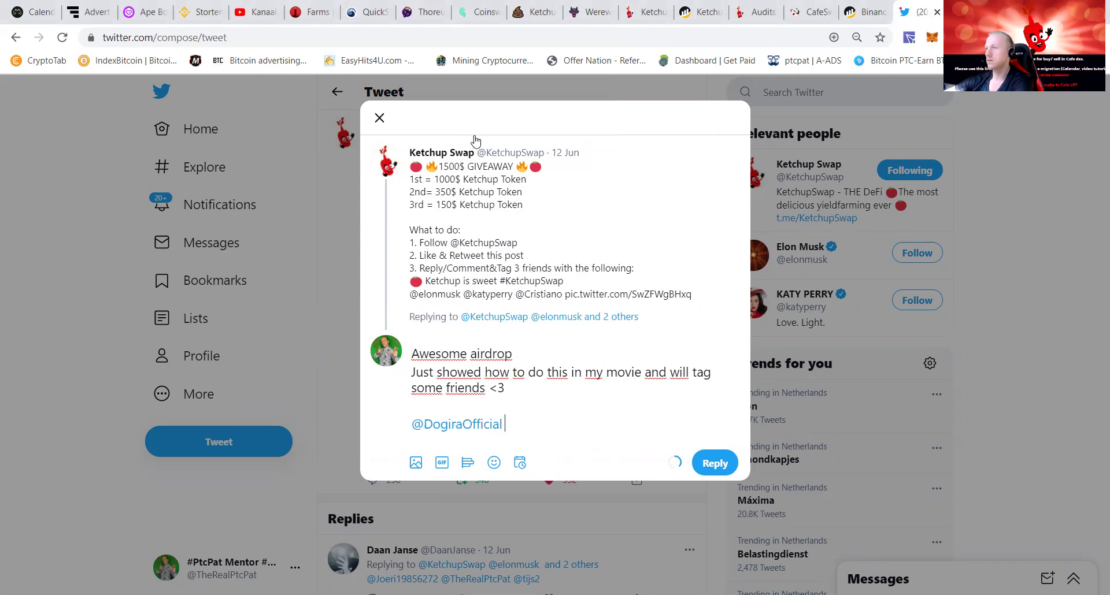
{"action": "key", "text": "Return"}
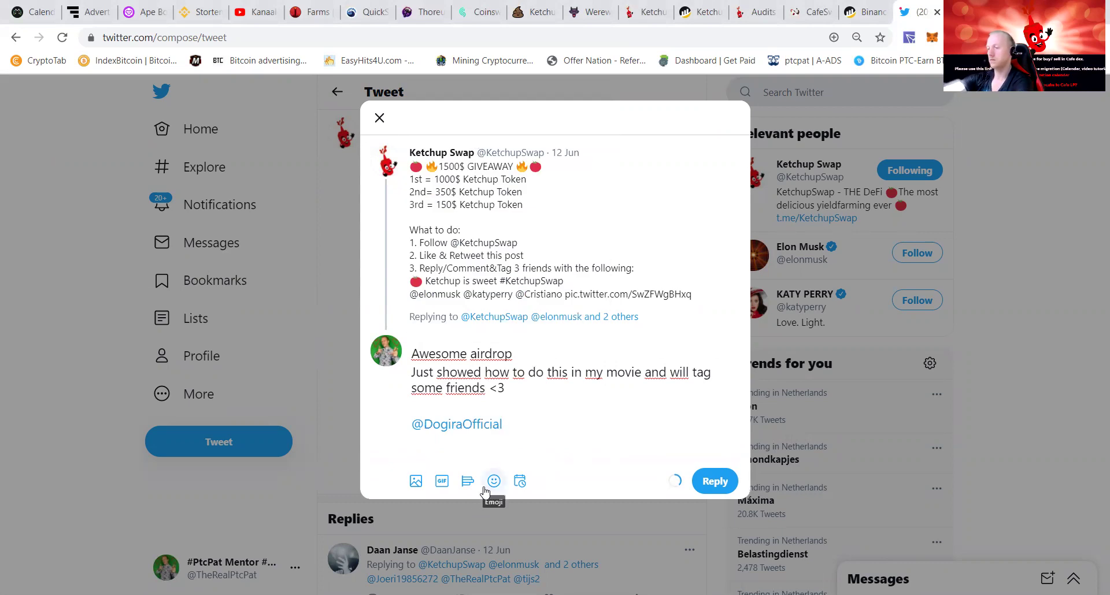
{"action": "type", "text": "#bs"}
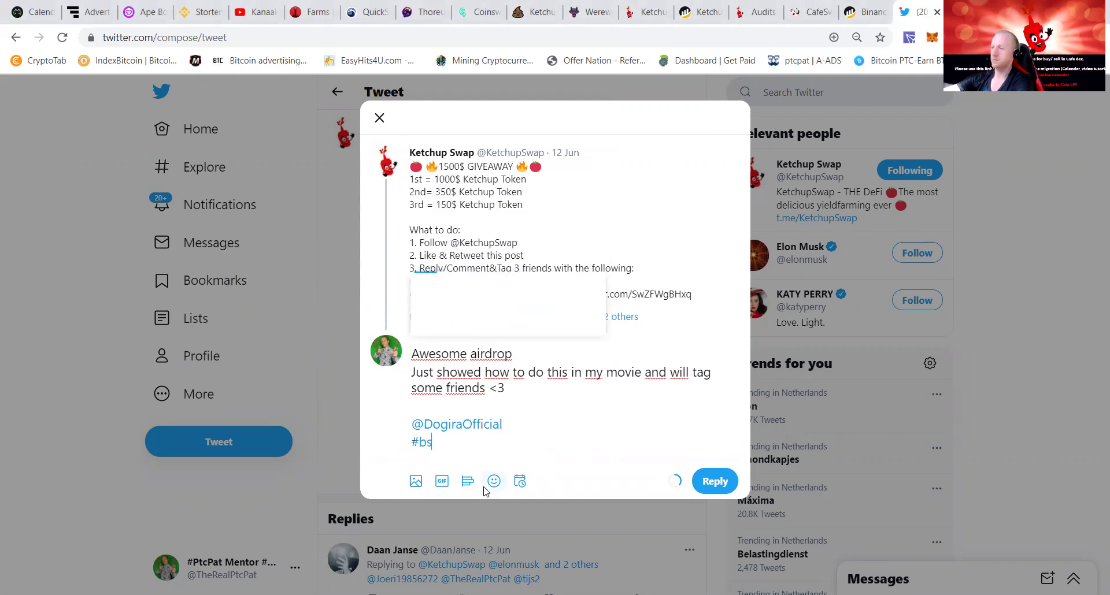
{"action": "type", "text": "c"}
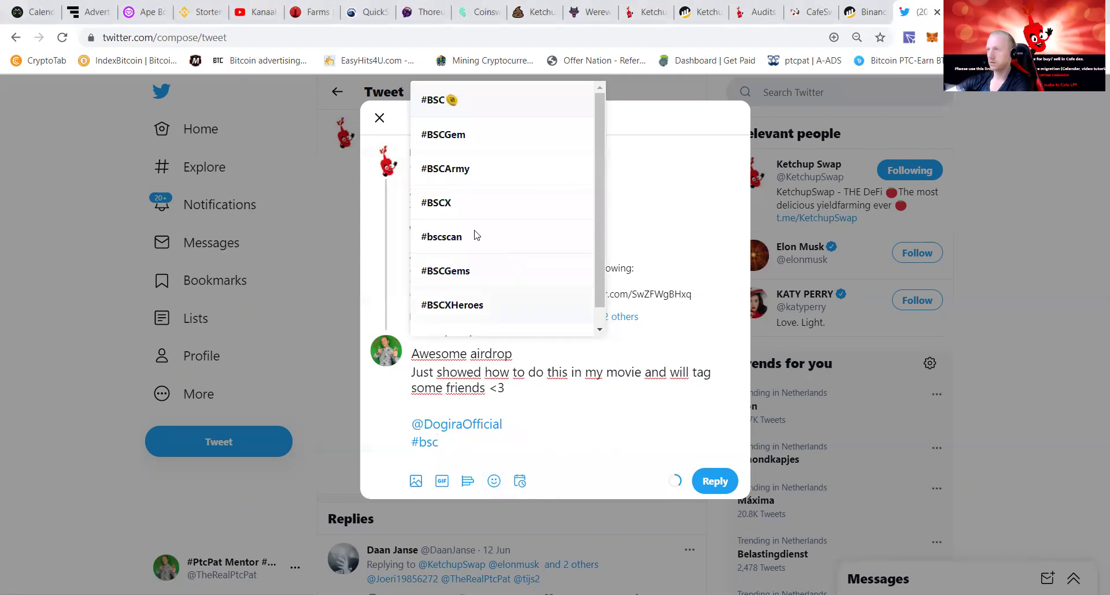
{"action": "left_click", "coordinate": [447, 146]}
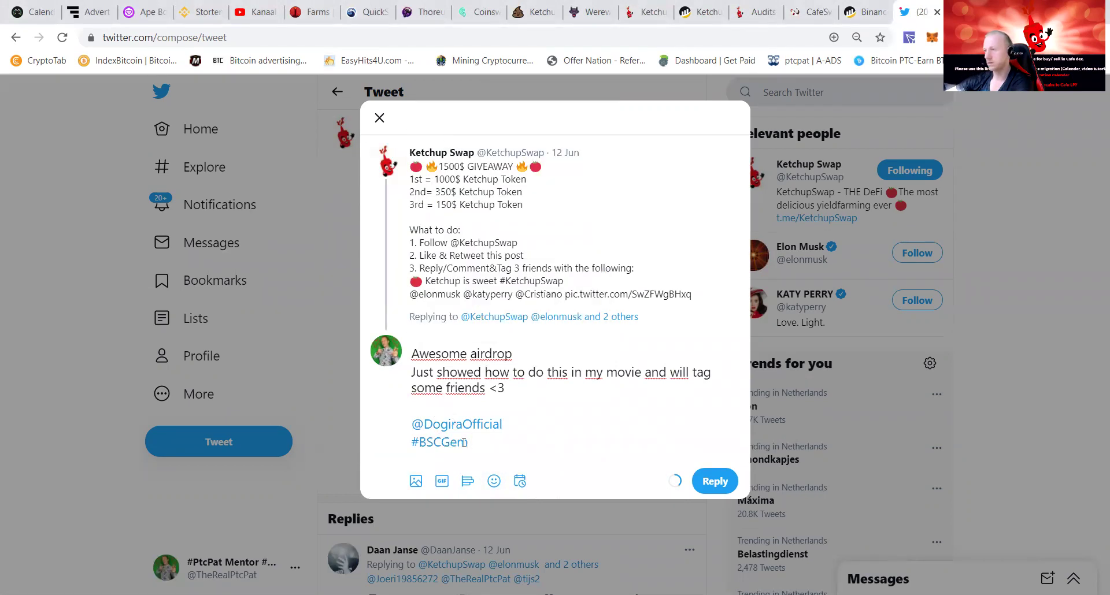
{"action": "key", "text": "Return"}
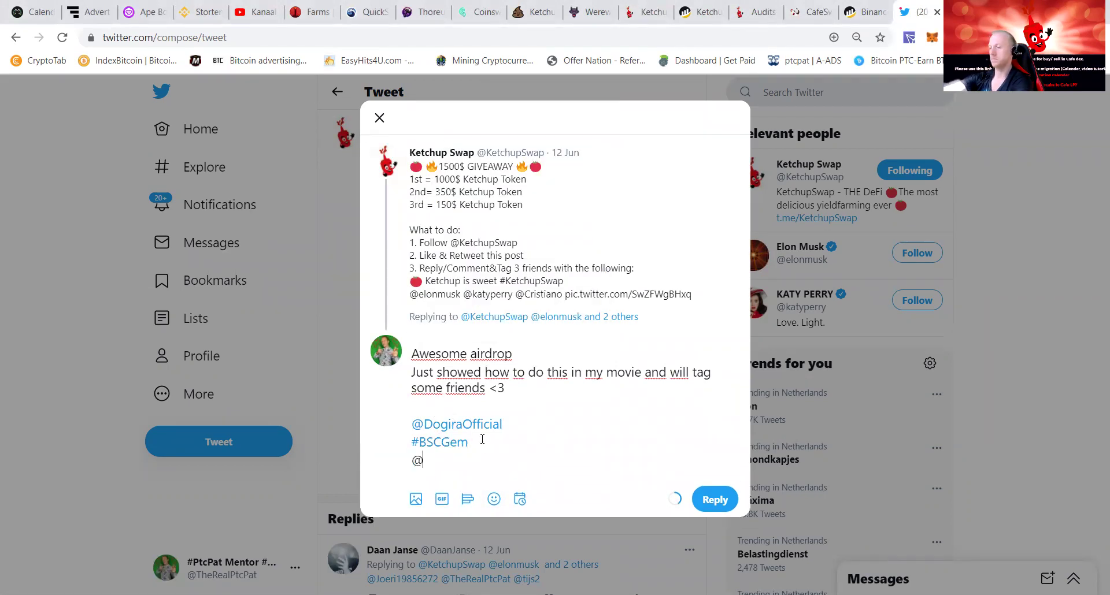
{"action": "type", "text": "@Farm"}
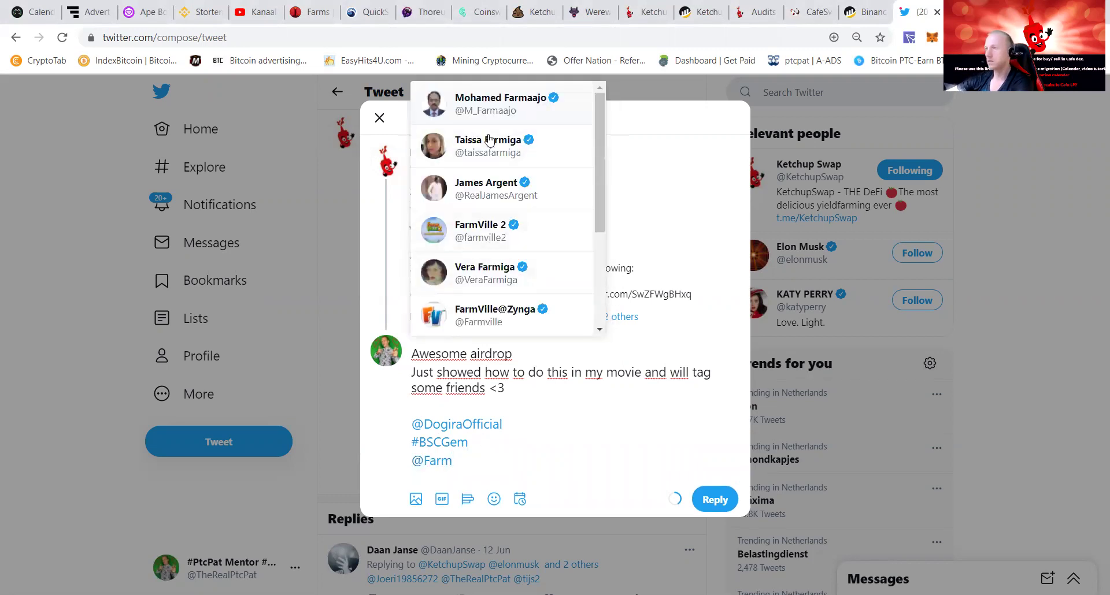
{"action": "left_click", "coordinate": [472, 229]}
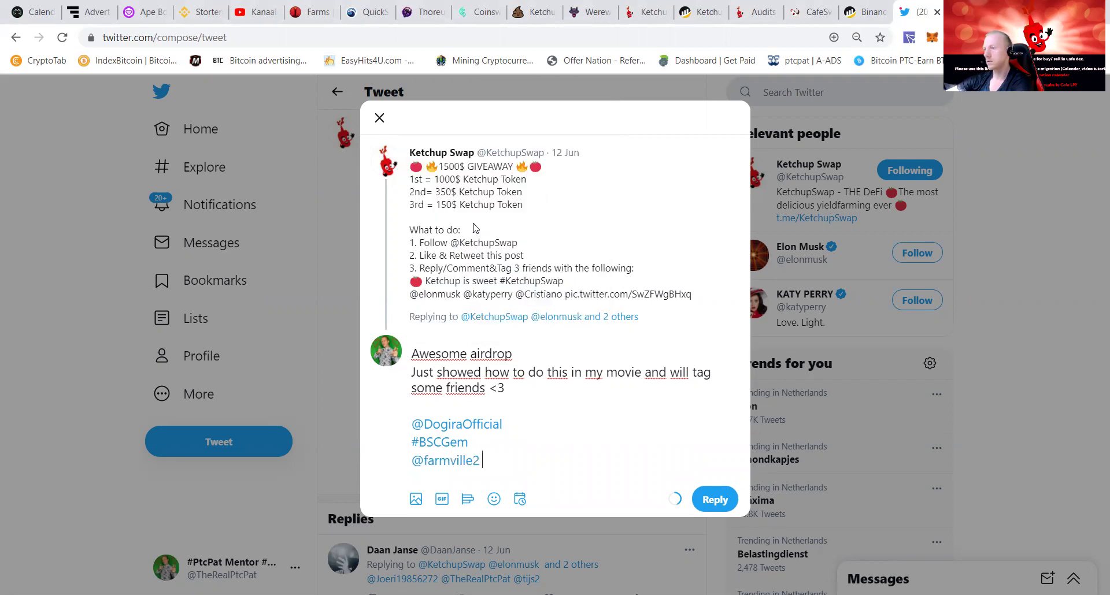
Step: Post the reply, copy the 'Ketchup is sweet #KetchupSwap' line with its mentions, and start a new reply
{"action": "left_click", "coordinate": [719, 500]}
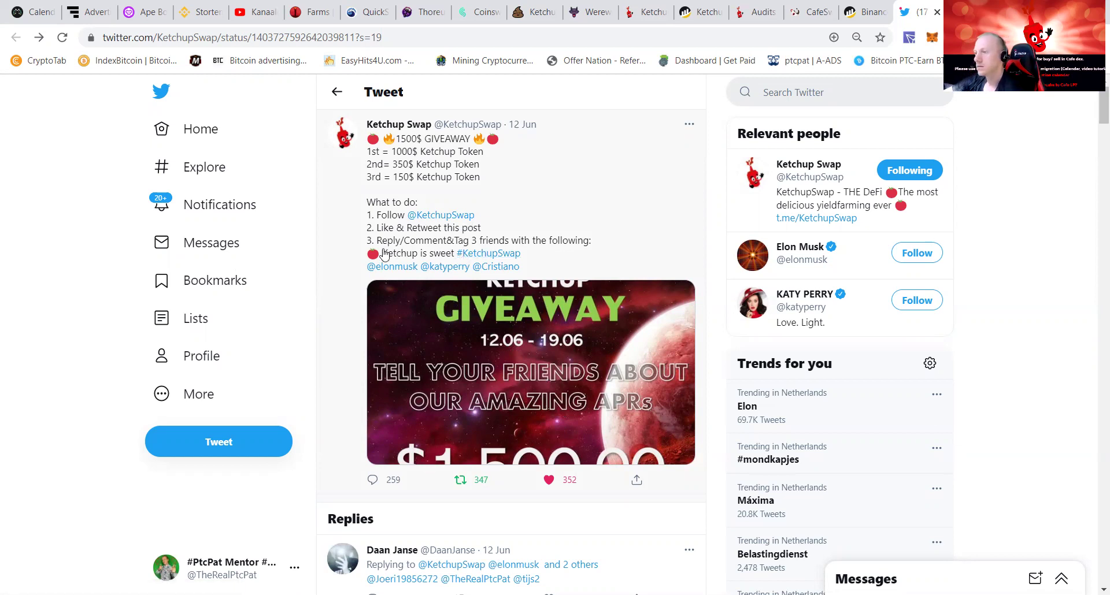
{"action": "left_click_drag", "start_coordinate": [383, 254], "coordinate": [550, 261]}
{"action": "left_click", "coordinate": [550, 260]}
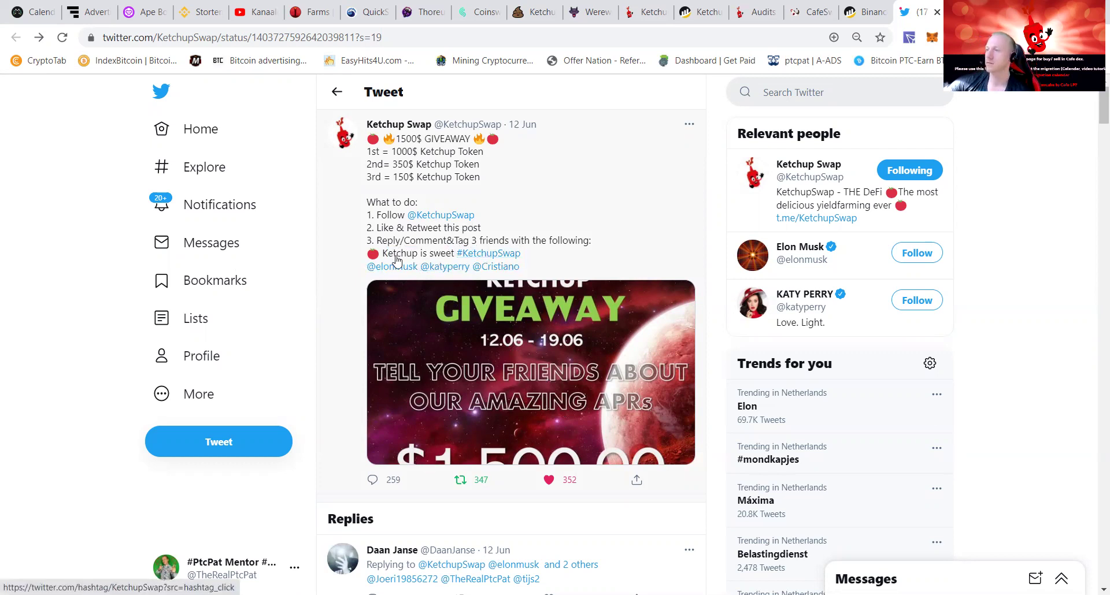
{"action": "left_click_drag", "start_coordinate": [382, 255], "coordinate": [539, 270]}
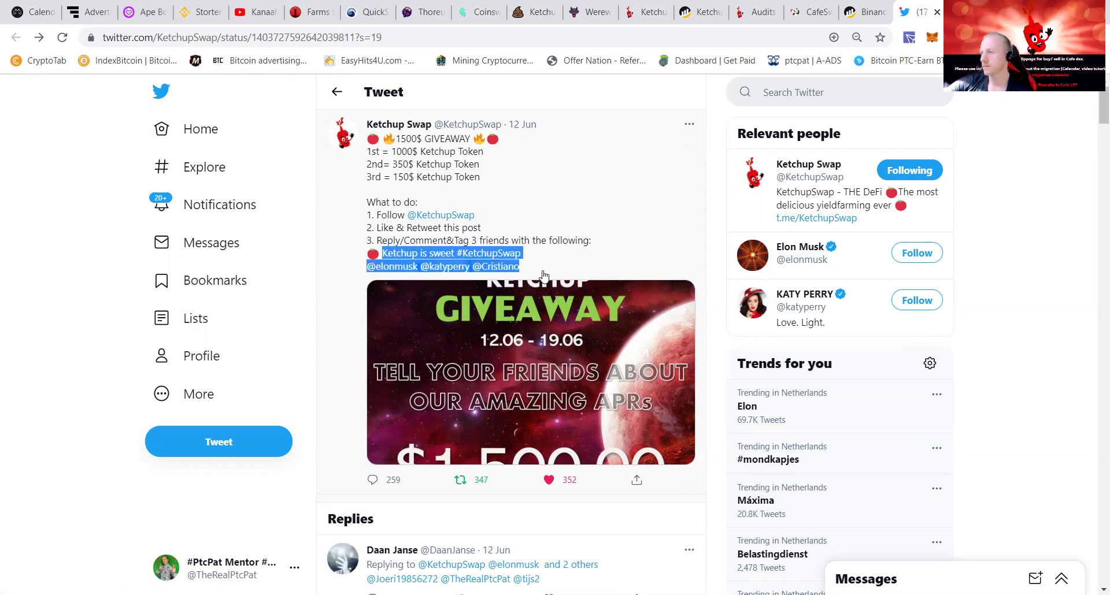
{"action": "right_click", "coordinate": [445, 254]}
{"action": "left_click", "coordinate": [485, 261]}
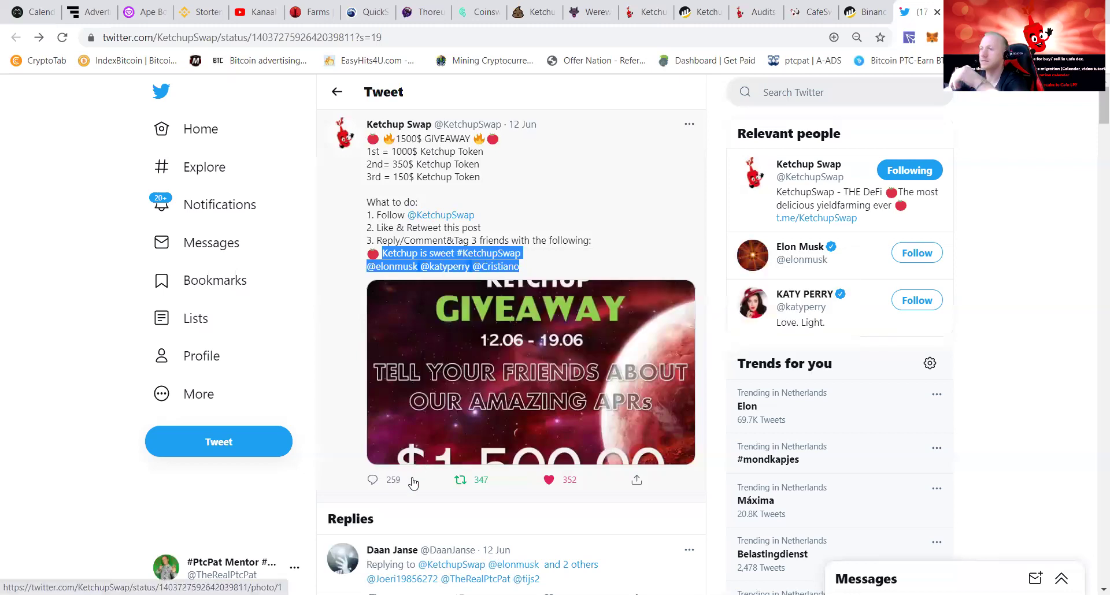
{"action": "left_click", "coordinate": [388, 484]}
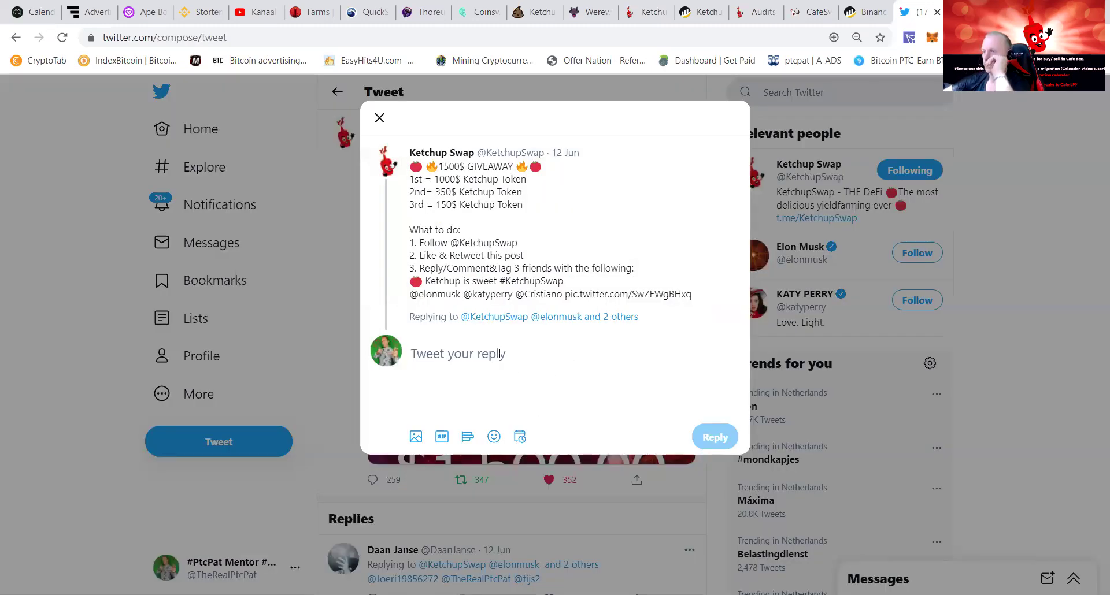
{"action": "key", "text": "ctrl+v"}
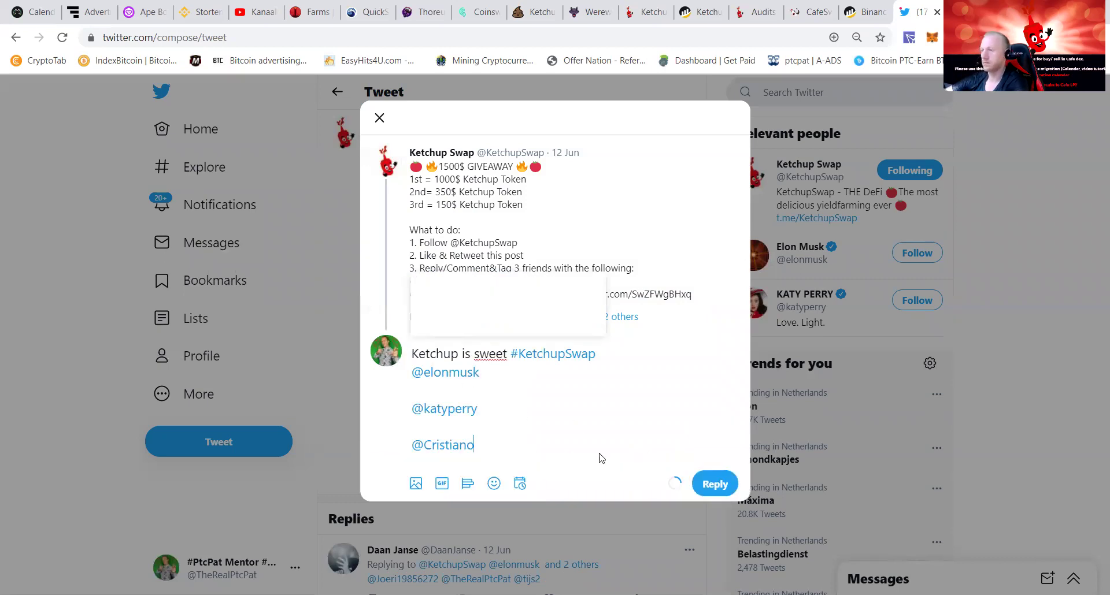
{"action": "left_click", "coordinate": [712, 487]}
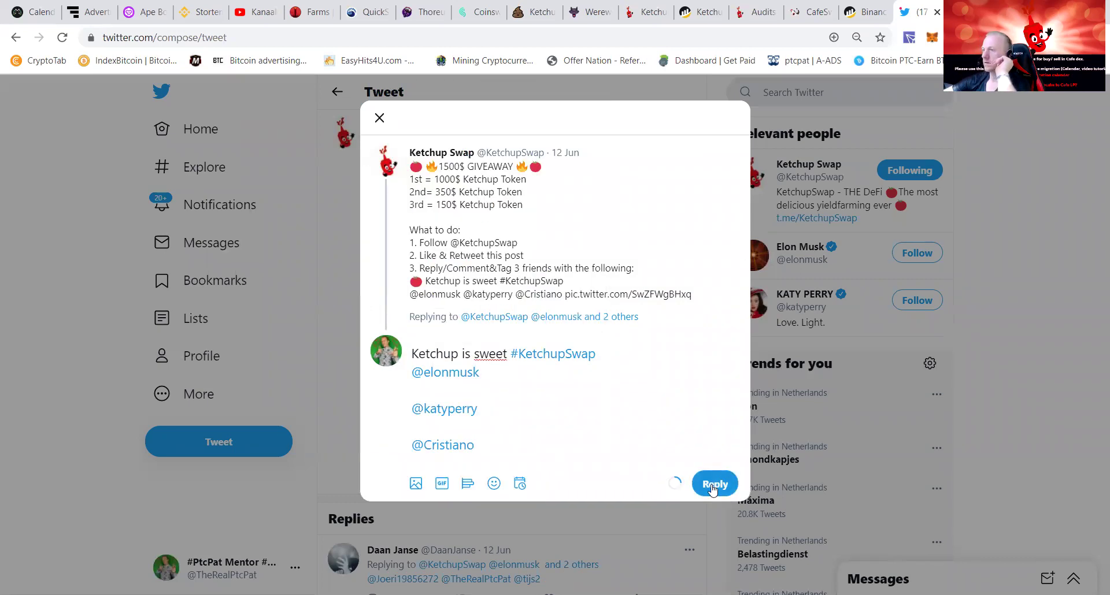
{"action": "left_click", "coordinate": [713, 487]}
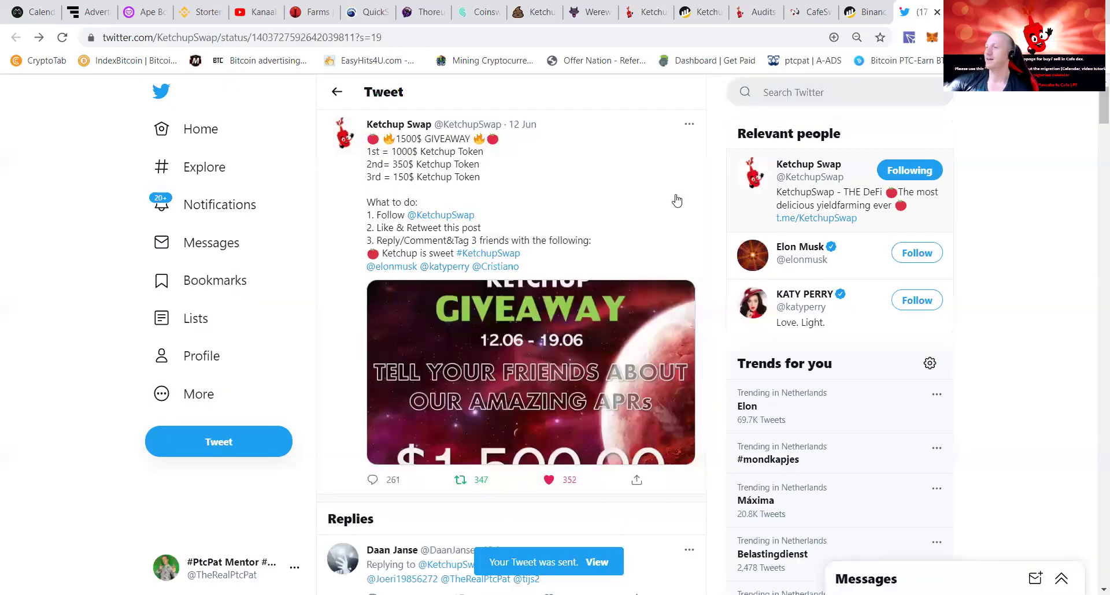